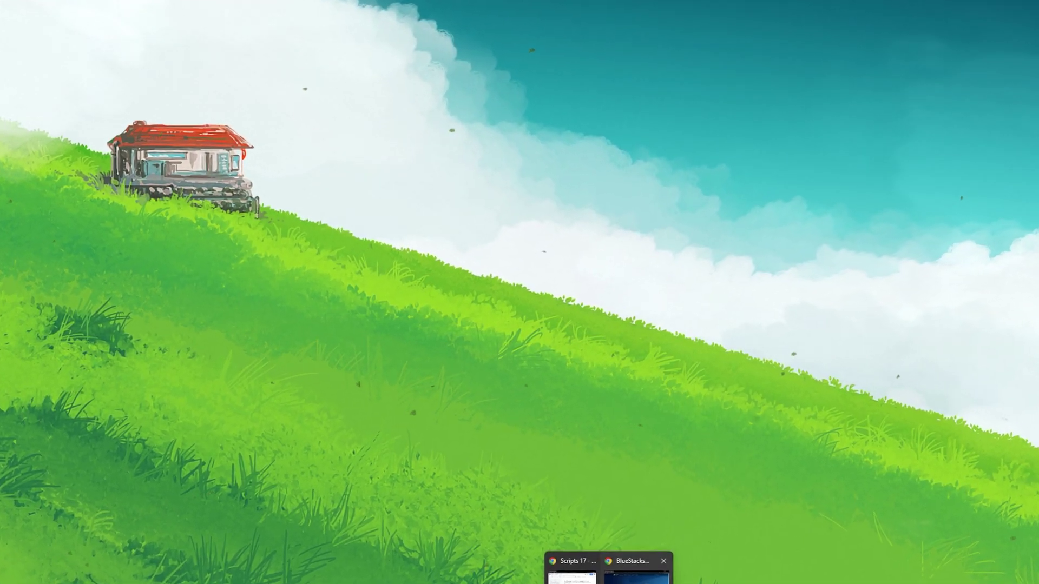
- Download the BlueStacks 5 installer from bluestacks.com and run it from the download bar
{"action": "left_click", "coordinate": [640, 568]}
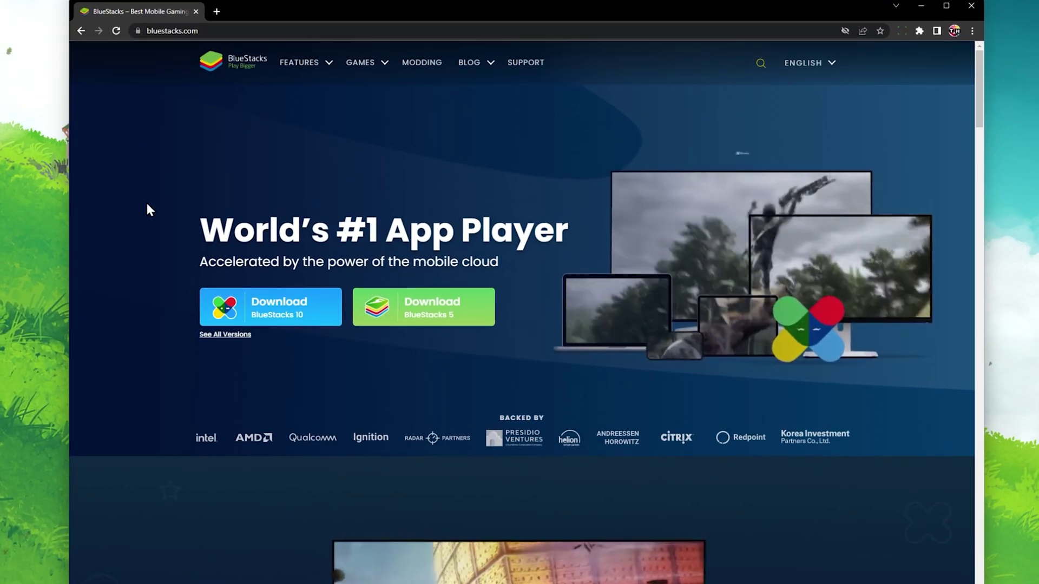
{"action": "middle_click", "coordinate": [138, 202]}
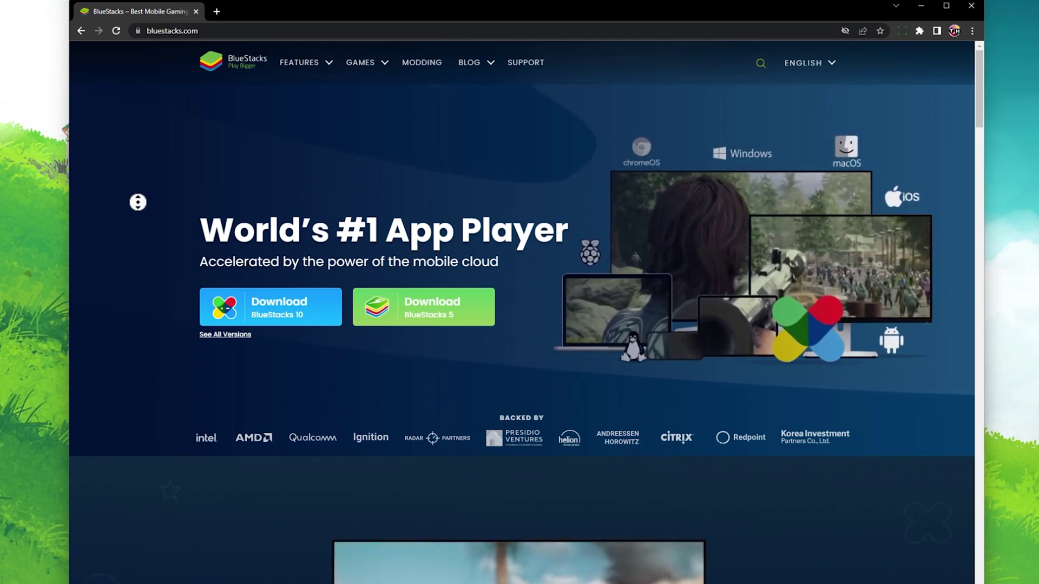
{"action": "scroll", "coordinate": [137, 202], "scroll_direction": "down", "scroll_amount": 8}
{"action": "scroll", "coordinate": [131, 222], "scroll_direction": "down", "scroll_amount": 3}
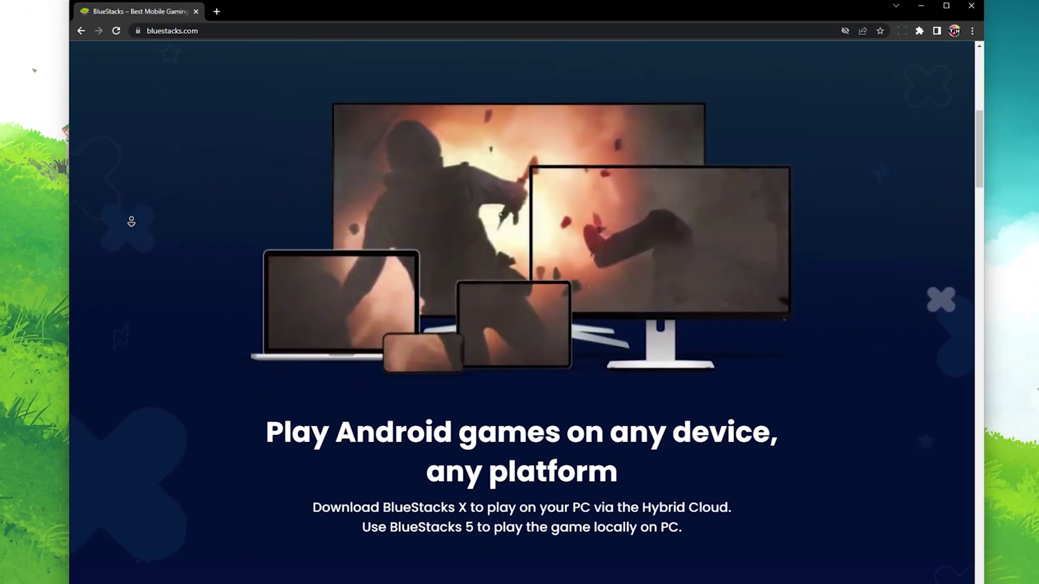
{"action": "scroll", "coordinate": [130, 221], "scroll_direction": "down", "scroll_amount": 3}
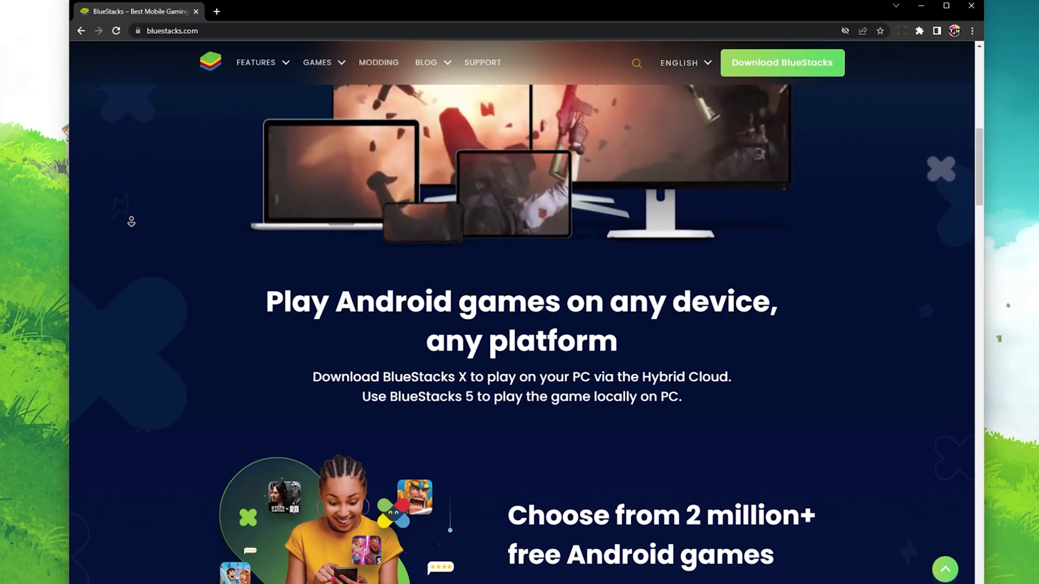
{"action": "scroll", "coordinate": [130, 188], "scroll_direction": "up", "scroll_amount": 15}
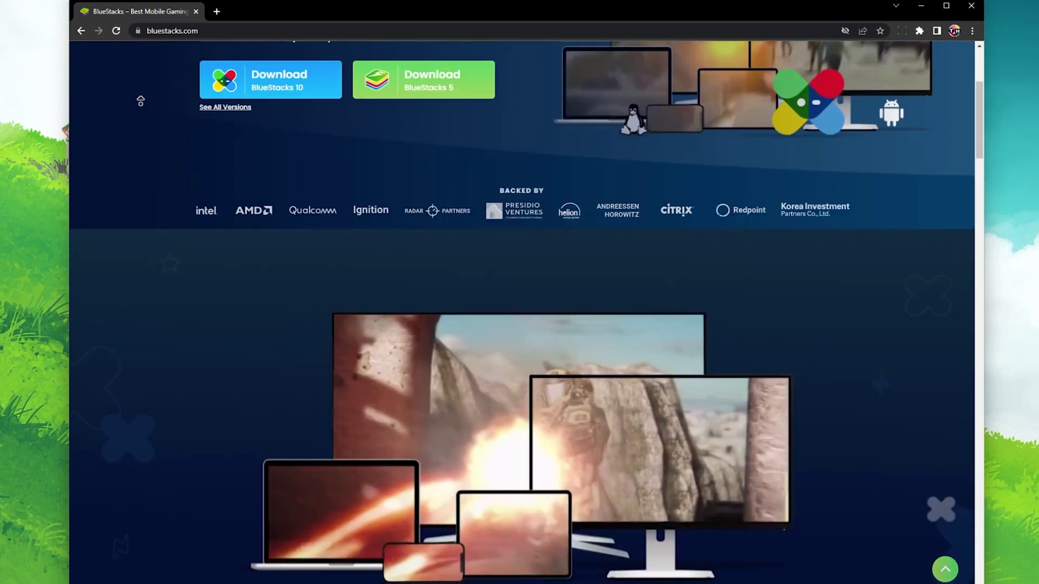
{"action": "left_click", "coordinate": [140, 28]}
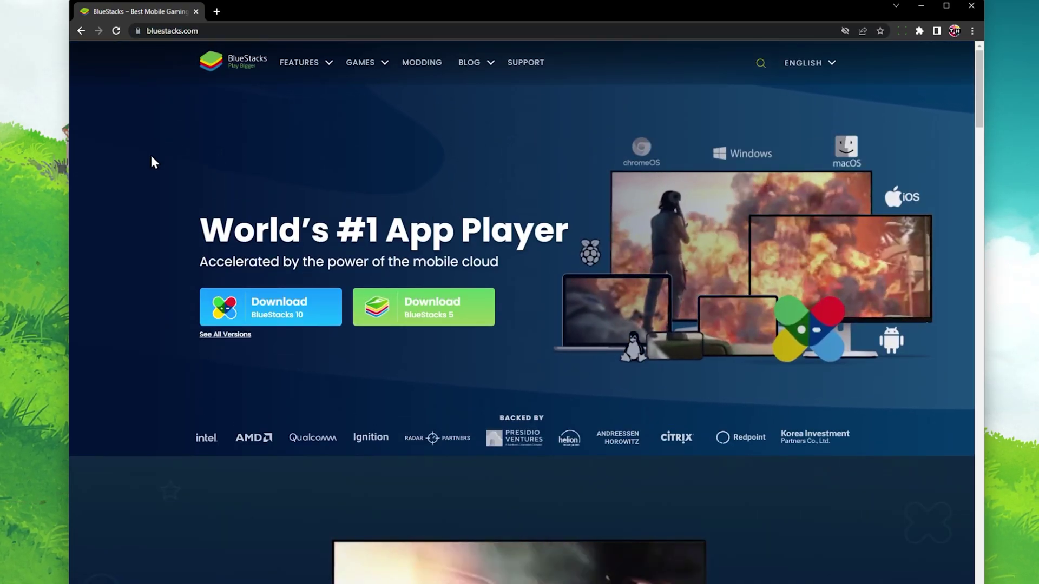
{"action": "left_click", "coordinate": [444, 312]}
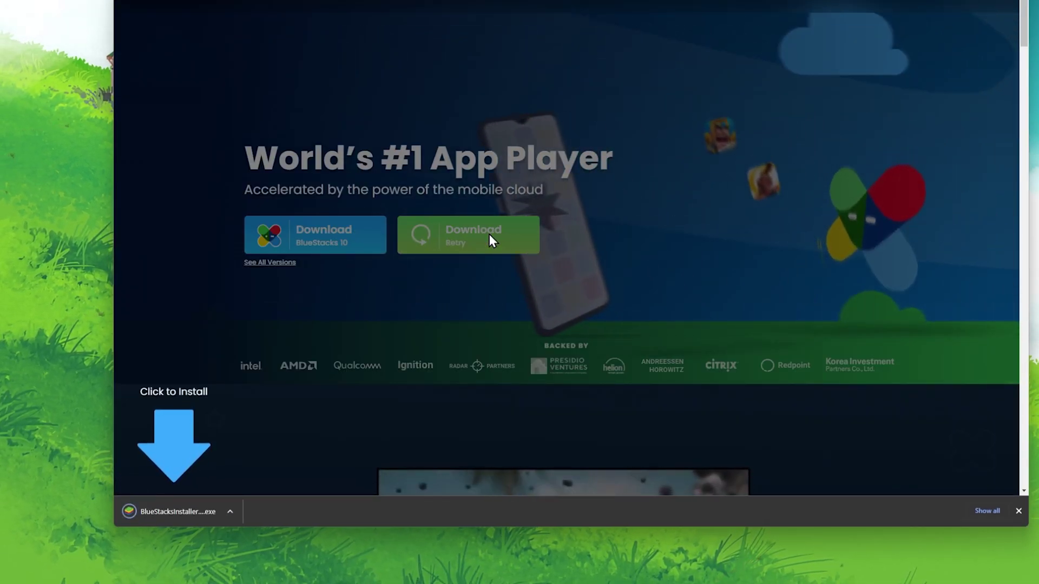
{"action": "left_click", "coordinate": [133, 511]}
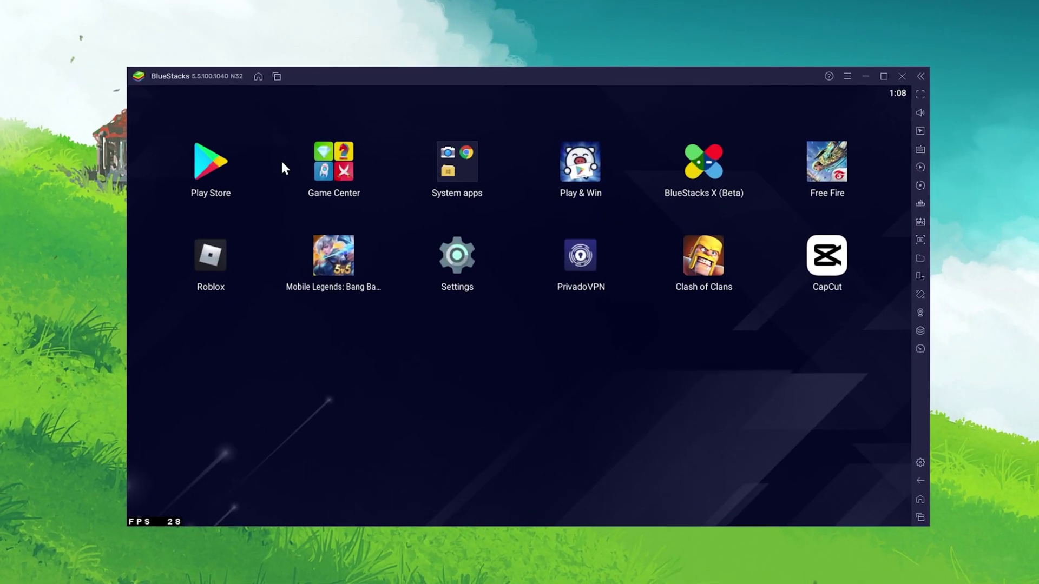
- Launch the Play Store in BlueStacks, return from search, and show the Google account menu
{"action": "left_click", "coordinate": [228, 166]}
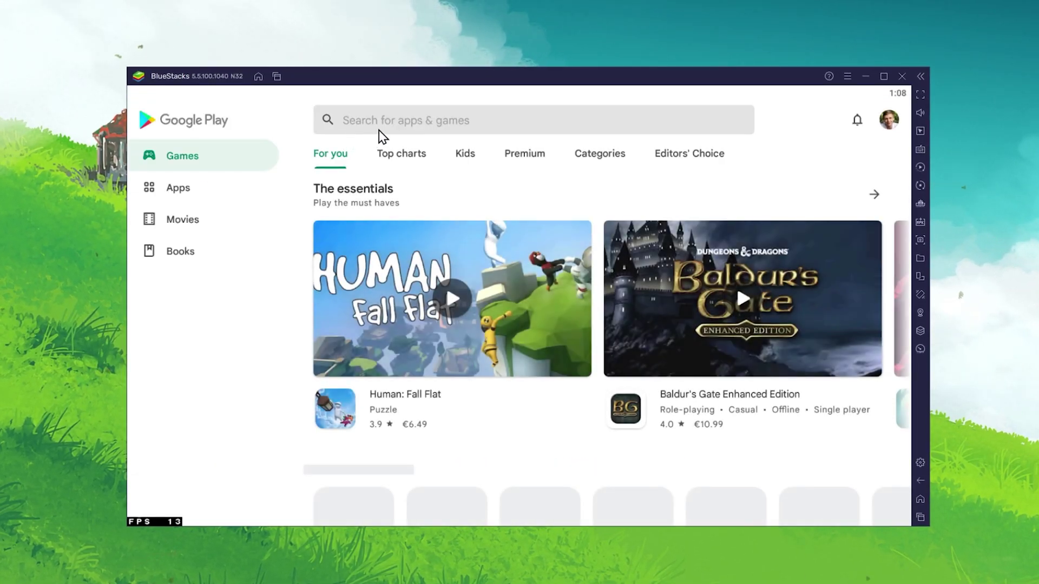
{"action": "left_click", "coordinate": [380, 129]}
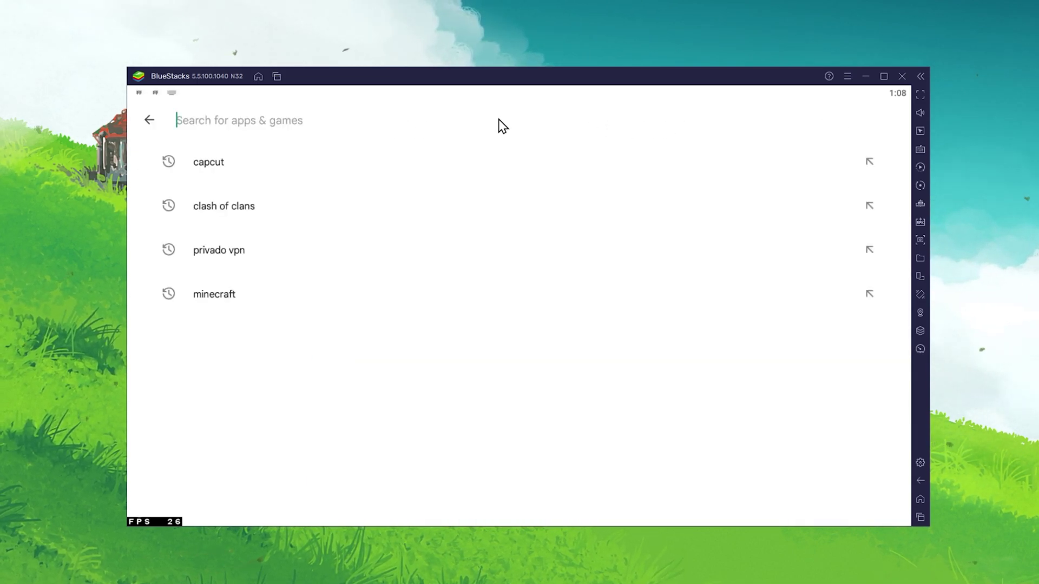
{"action": "left_click", "coordinate": [149, 120]}
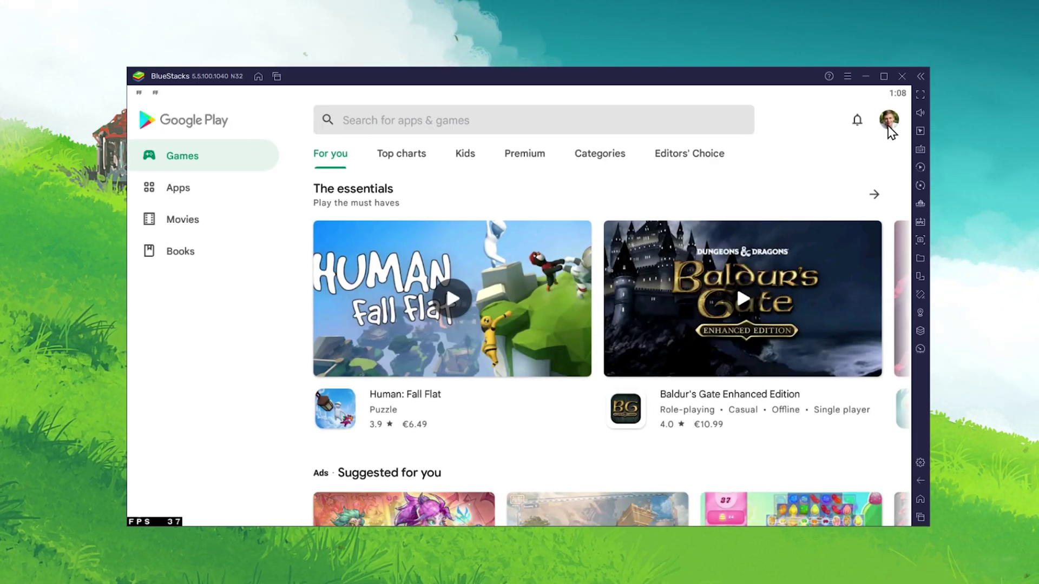
{"action": "left_click", "coordinate": [888, 120]}
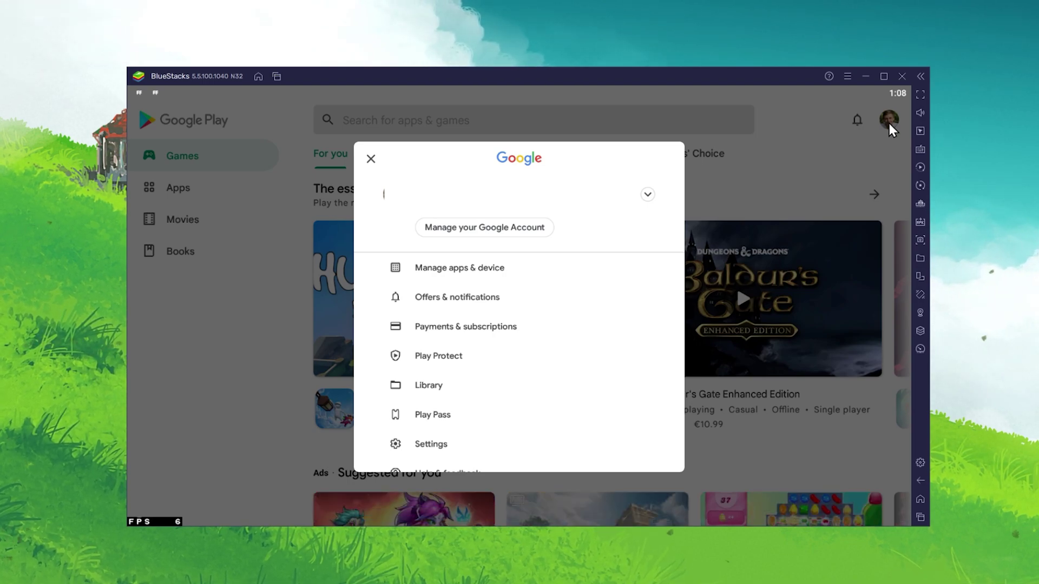
- Search Google Play for 'capcut' and launch CapCut - Video Editor from its details page
{"action": "left_click", "coordinate": [372, 161]}
{"action": "left_click", "coordinate": [387, 130]}
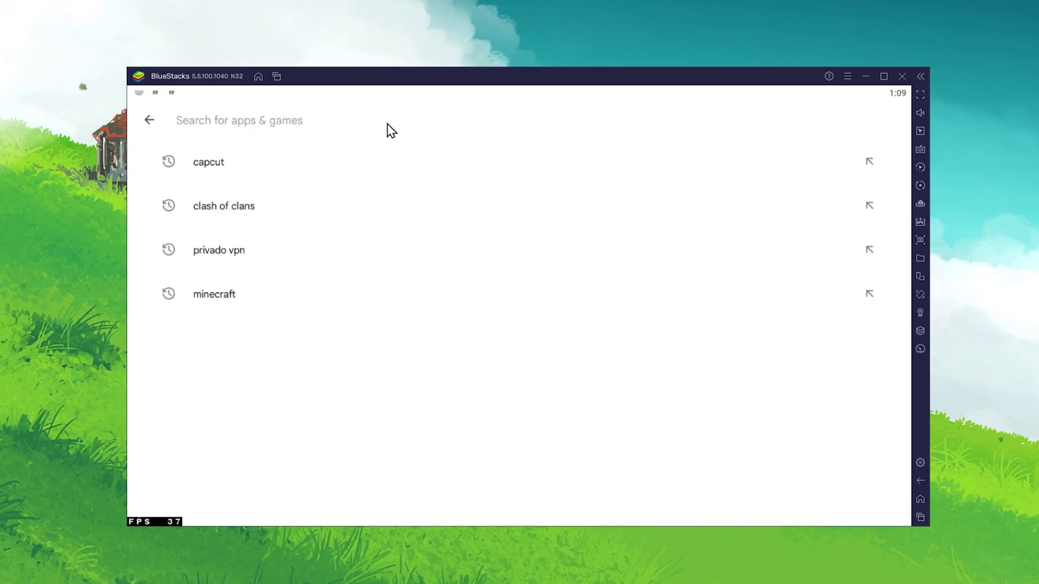
{"action": "left_click", "coordinate": [242, 160]}
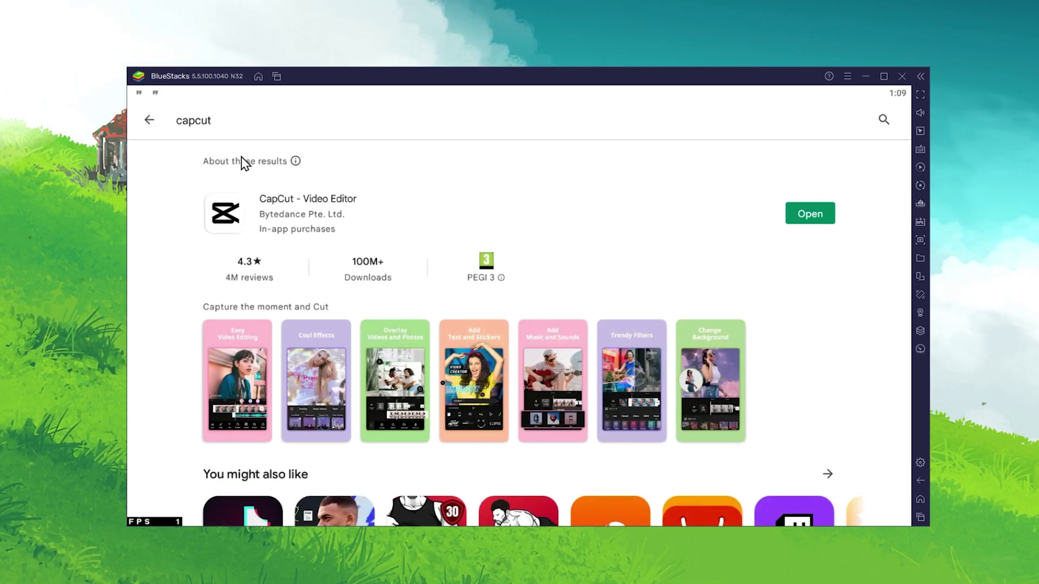
{"action": "left_click", "coordinate": [226, 208]}
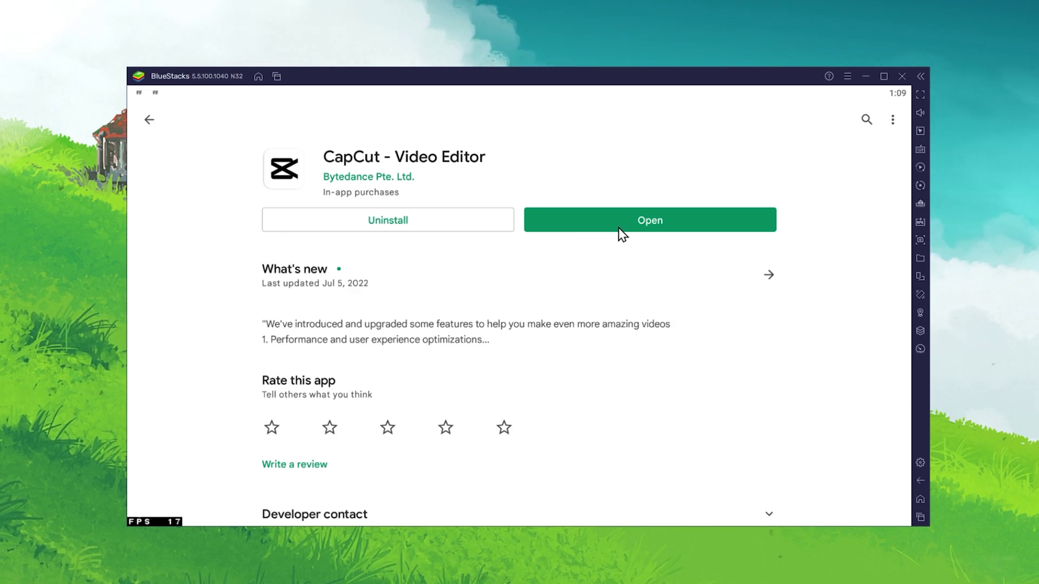
{"action": "left_click", "coordinate": [639, 219]}
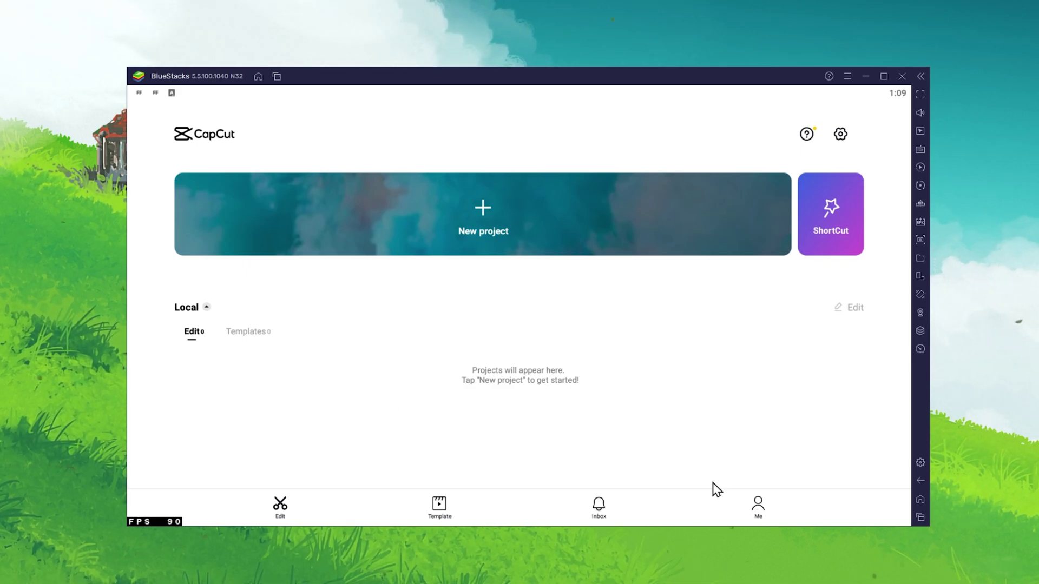
{"action": "left_click", "coordinate": [757, 512]}
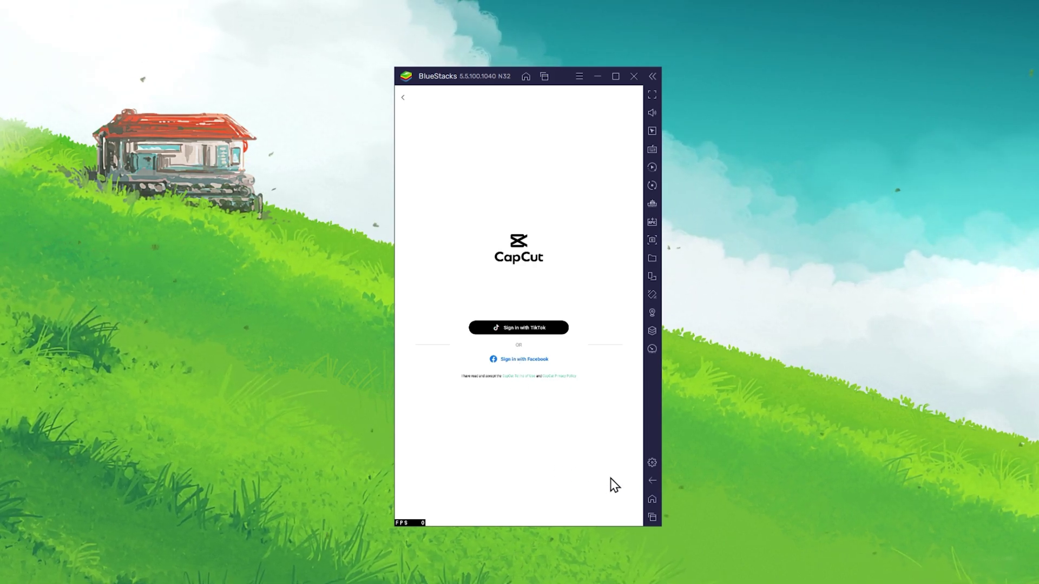
{"action": "left_click", "coordinate": [651, 480]}
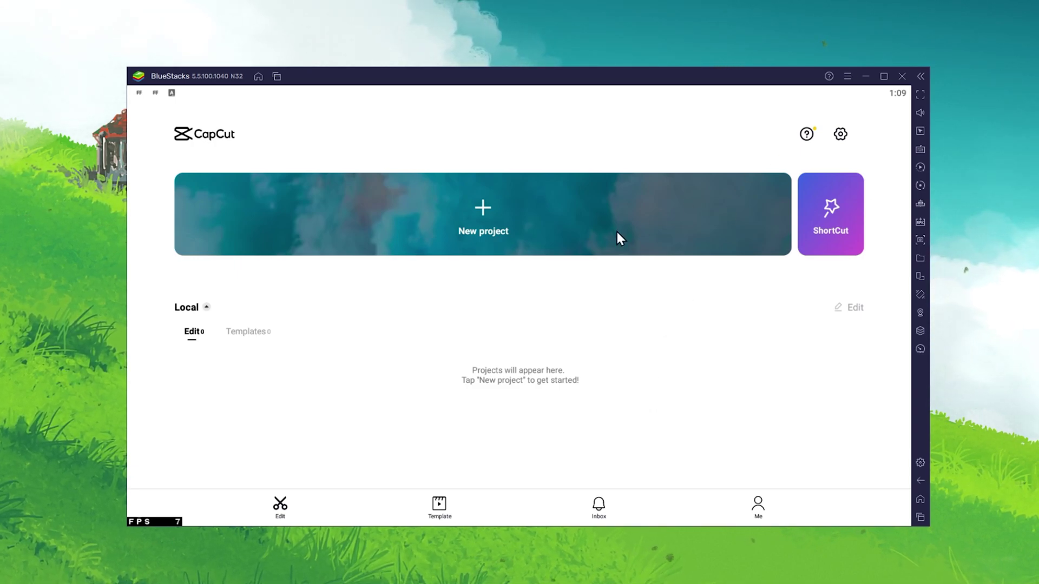
{"action": "left_click", "coordinate": [515, 217]}
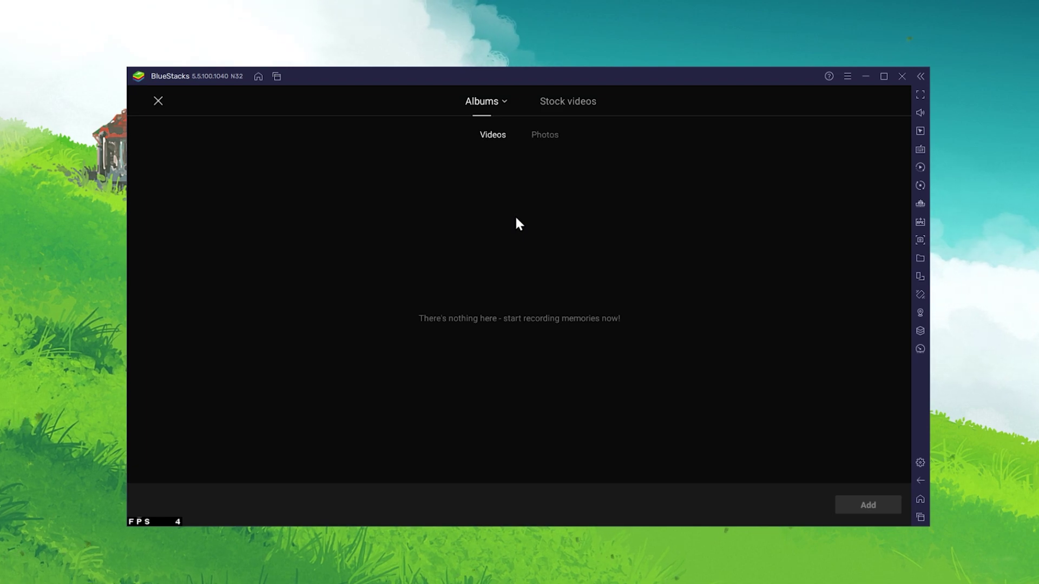
{"action": "left_click", "coordinate": [547, 135]}
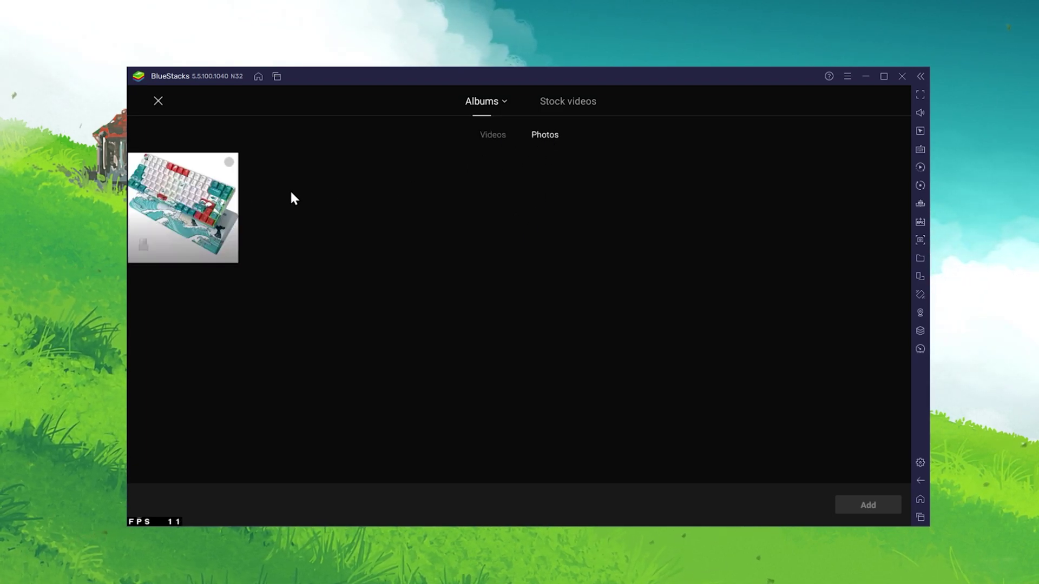
{"action": "left_click", "coordinate": [194, 189]}
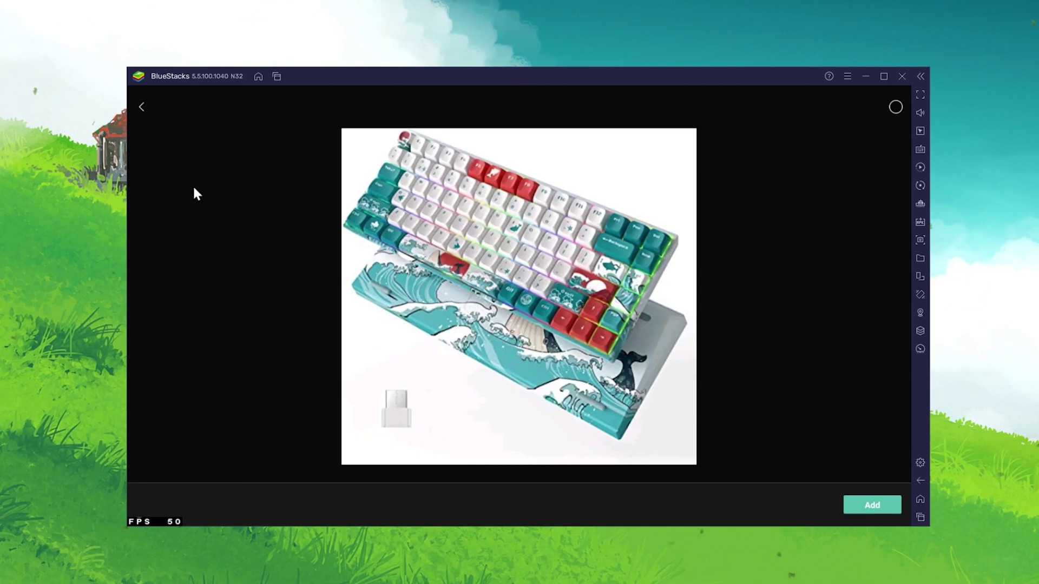
{"action": "left_click", "coordinate": [141, 108]}
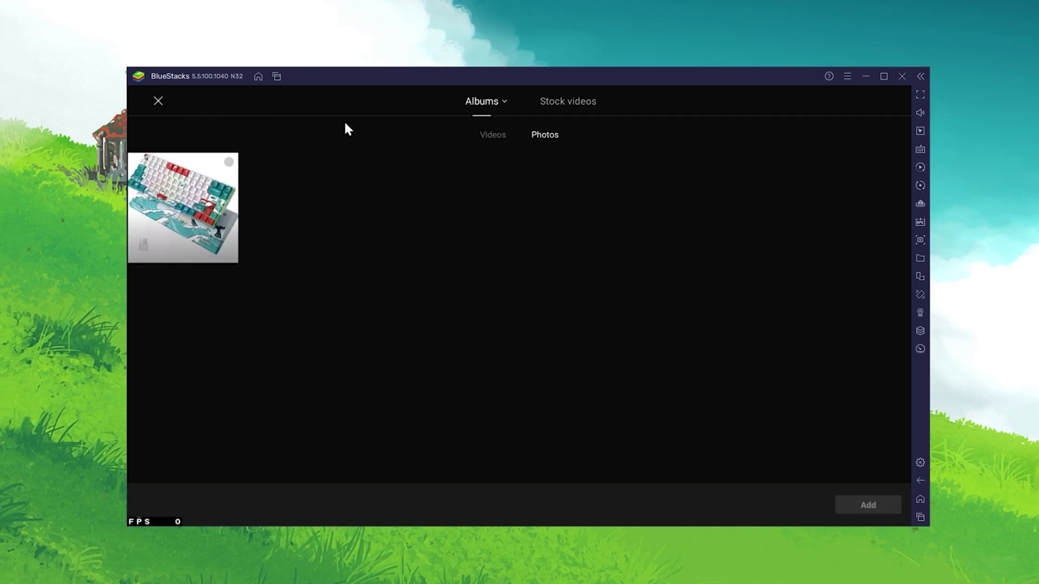
{"action": "left_click", "coordinate": [494, 136]}
{"action": "left_click", "coordinate": [545, 136]}
{"action": "left_click", "coordinate": [564, 103]}
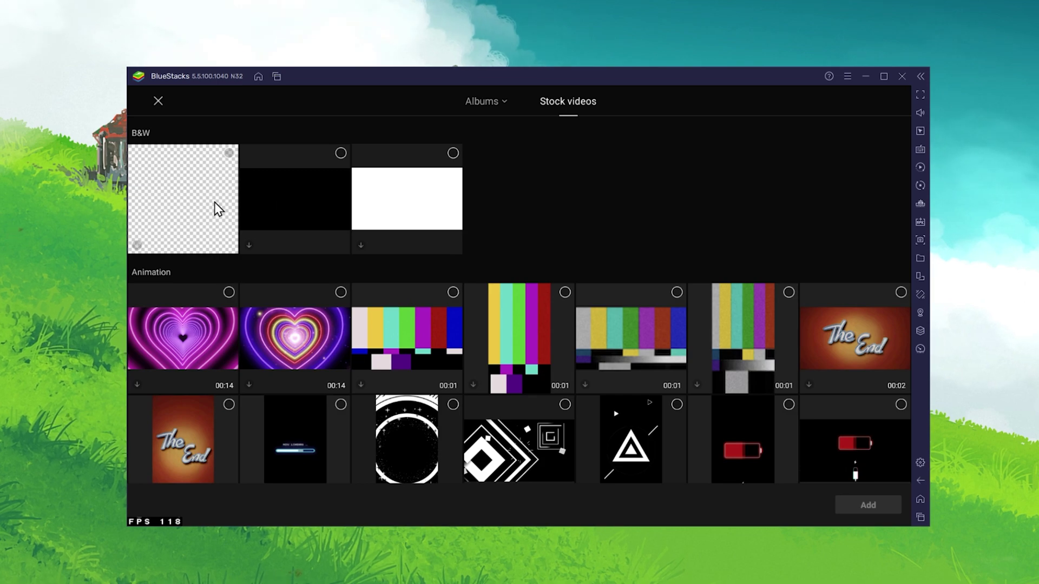
{"action": "left_click", "coordinate": [217, 209]}
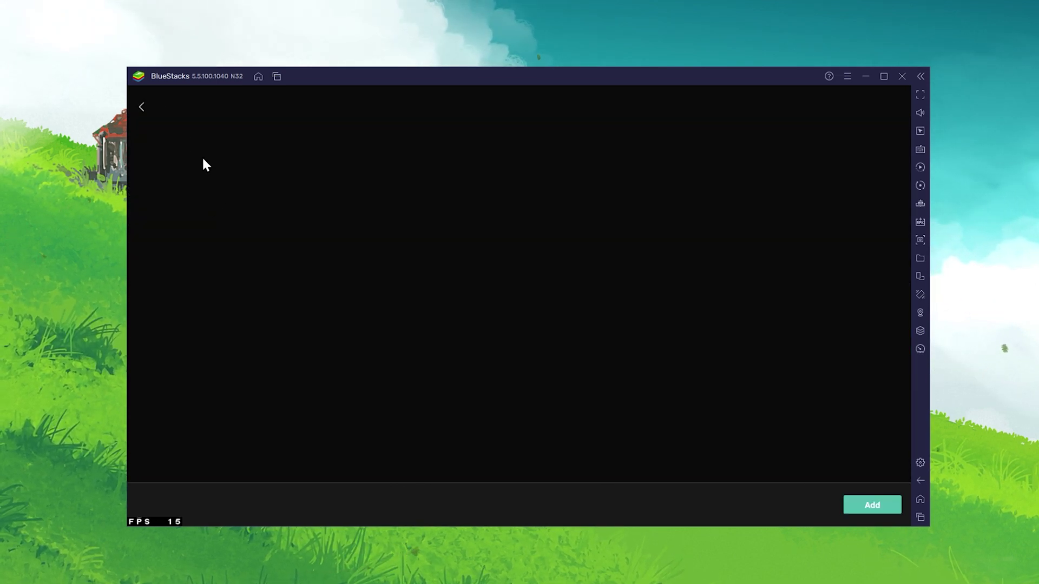
{"action": "left_click", "coordinate": [142, 106]}
{"action": "scroll", "coordinate": [385, 292], "scroll_direction": "down", "scroll_amount": 3}
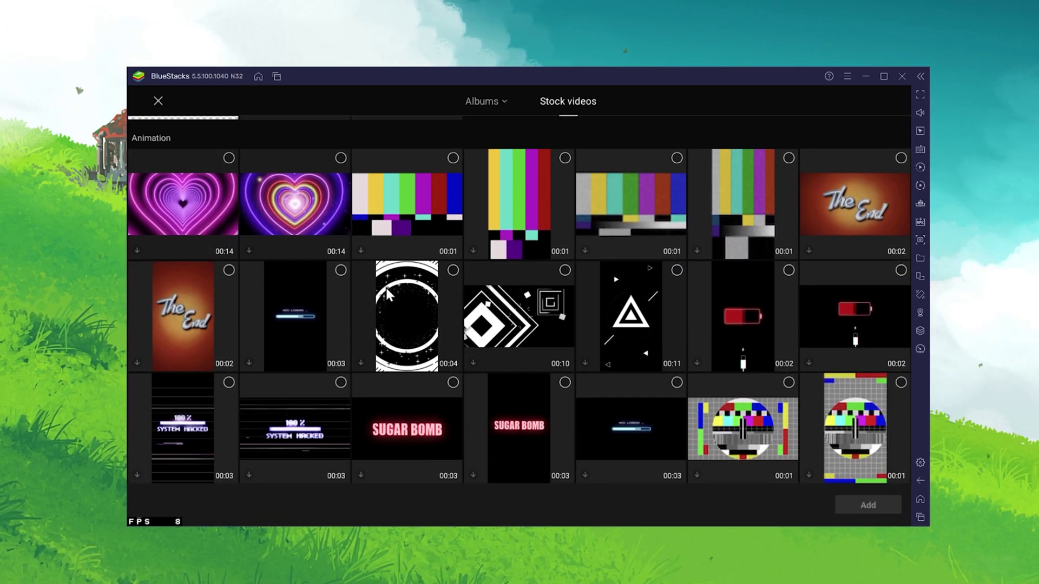
{"action": "scroll", "coordinate": [385, 286], "scroll_direction": "up", "scroll_amount": 3}
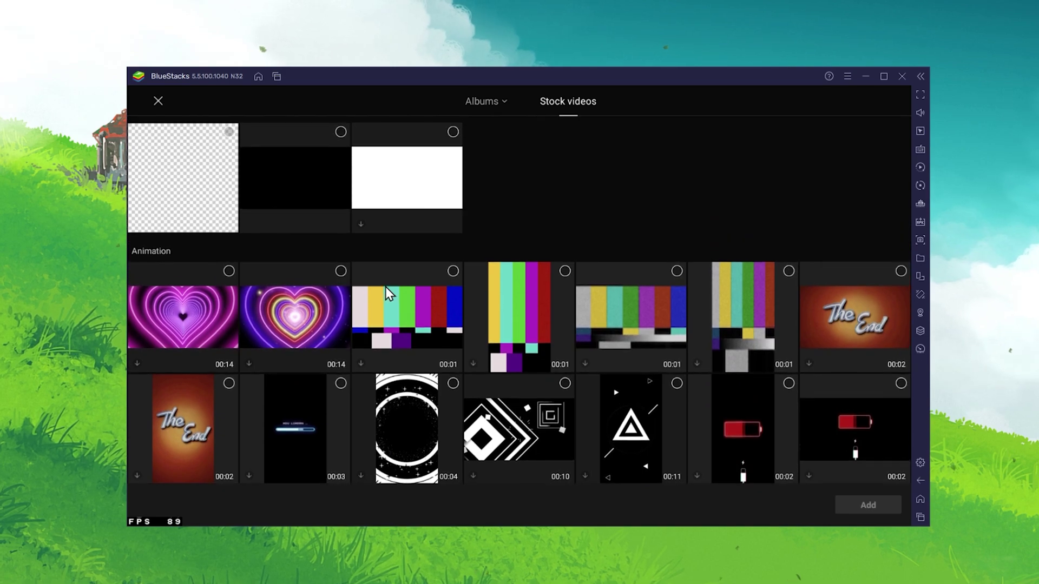
{"action": "left_click", "coordinate": [158, 100]}
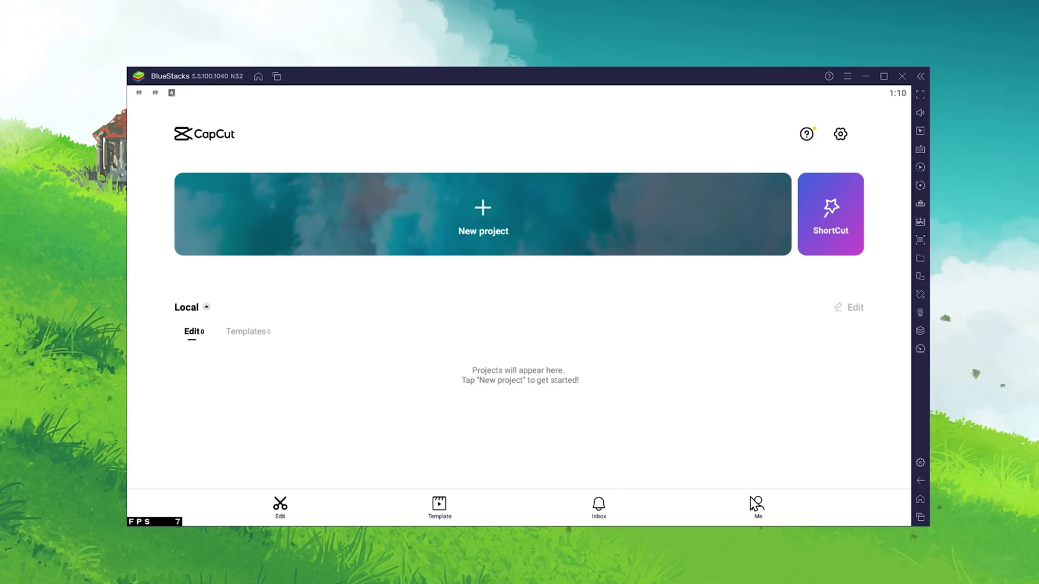
- In BlueStacks Settings > Performance, leave CPU allocation at High (4 Cores) and expand Memory allocation
{"action": "left_click", "coordinate": [920, 464]}
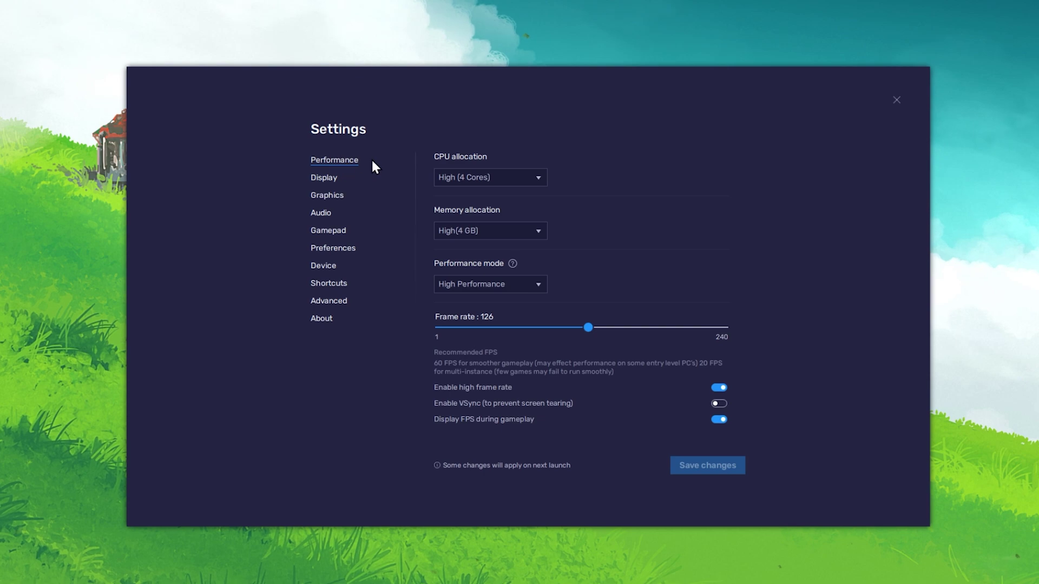
{"action": "left_click", "coordinate": [537, 173]}
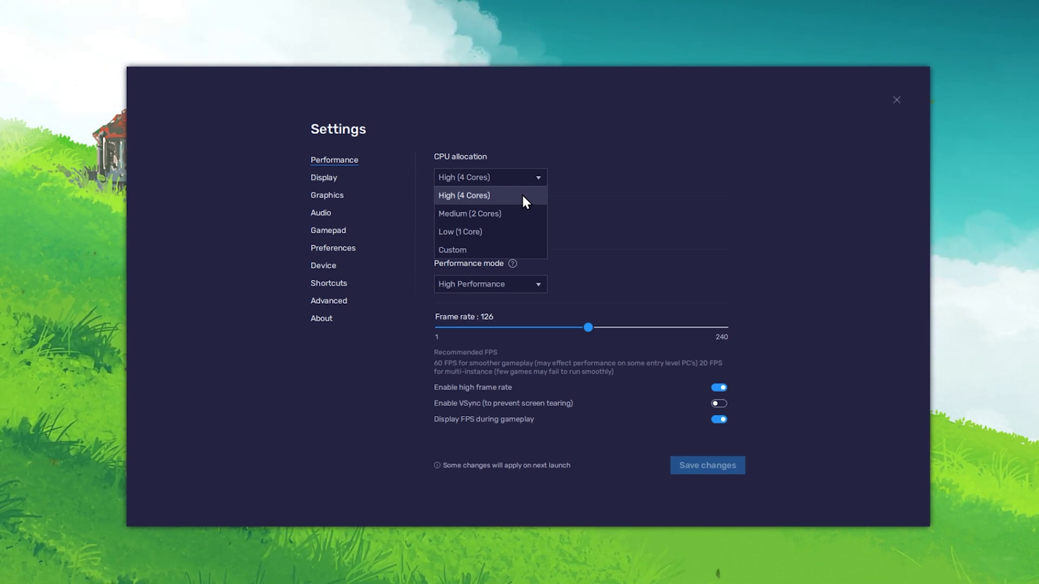
{"action": "left_click", "coordinate": [535, 175]}
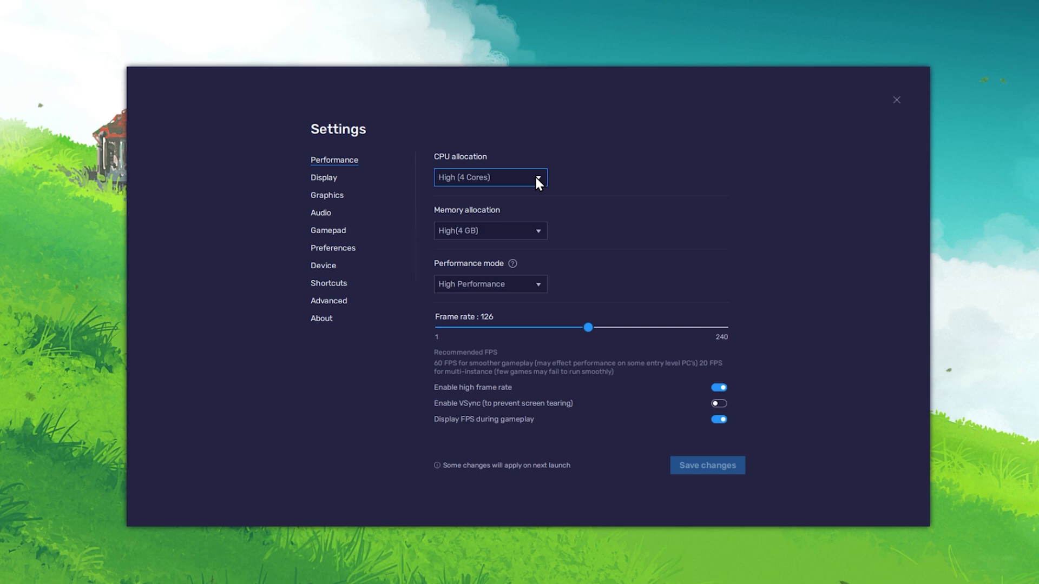
{"action": "left_click", "coordinate": [534, 234]}
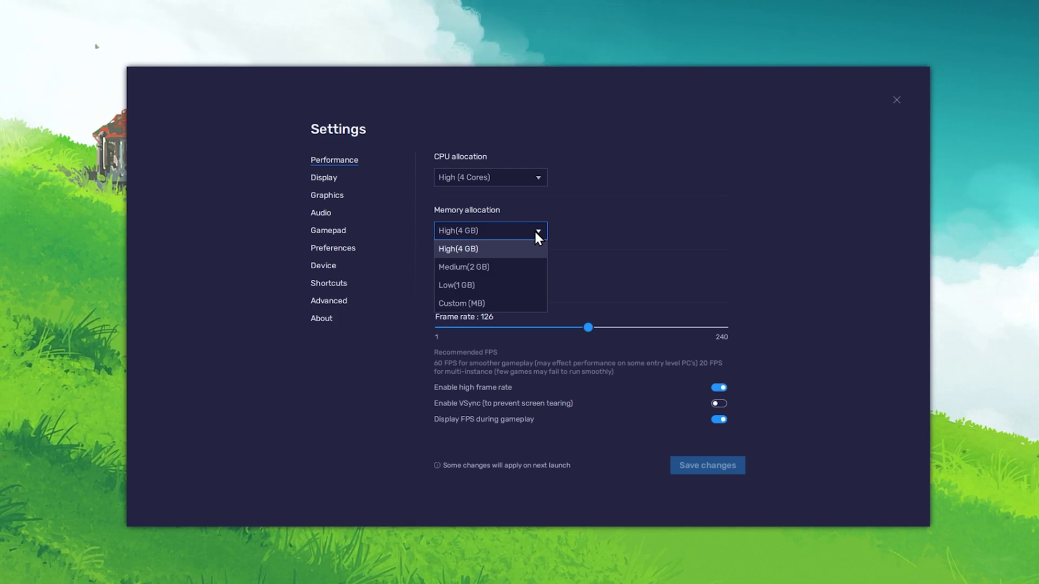
- Trial a custom 1600 MB memory allocation, revert to High (4 GB), then open Windows search
{"action": "left_click", "coordinate": [536, 231]}
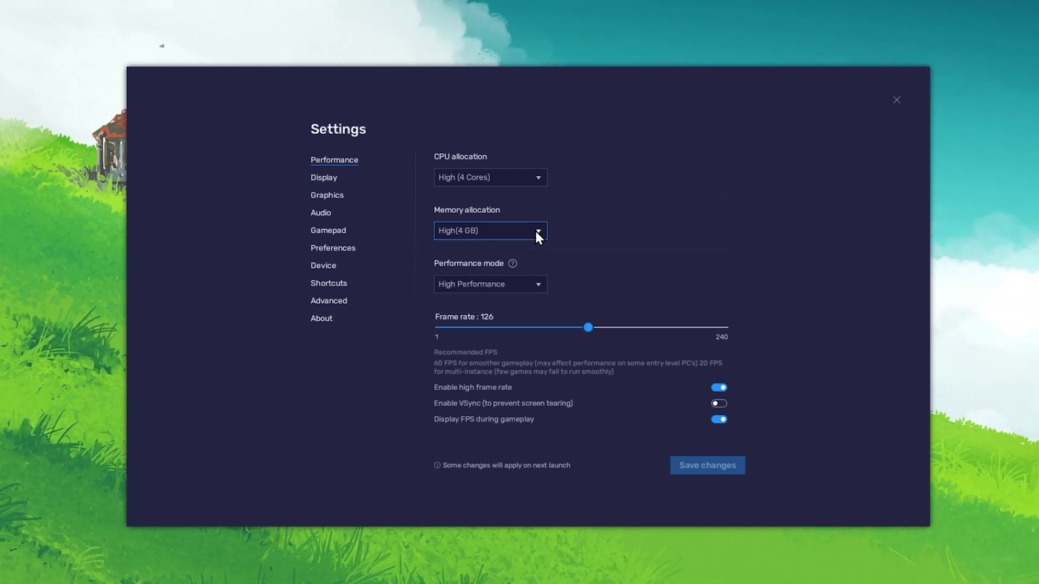
{"action": "left_click", "coordinate": [535, 230]}
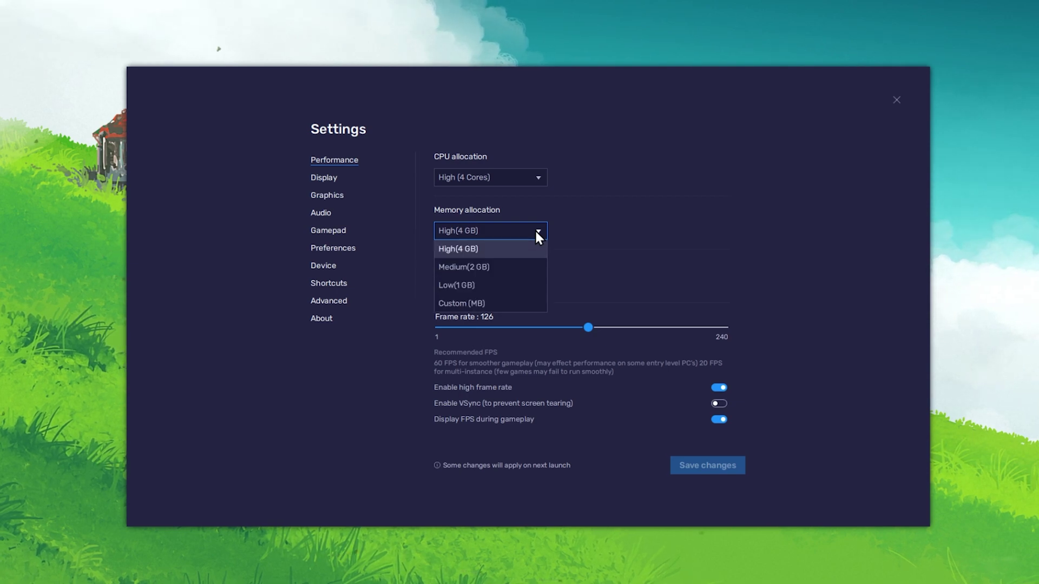
{"action": "left_click", "coordinate": [495, 304]}
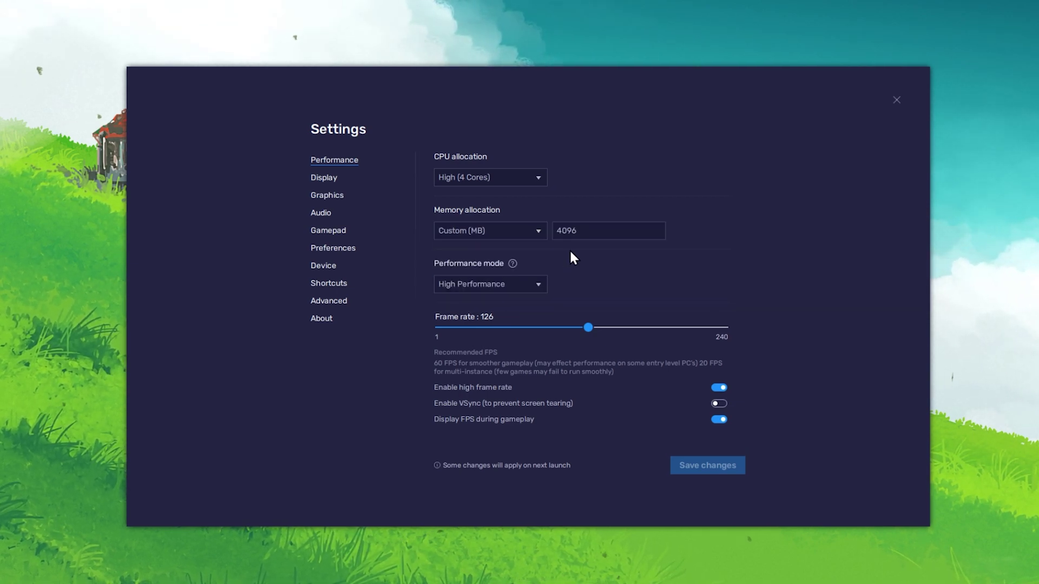
{"action": "double_click", "coordinate": [587, 231]}
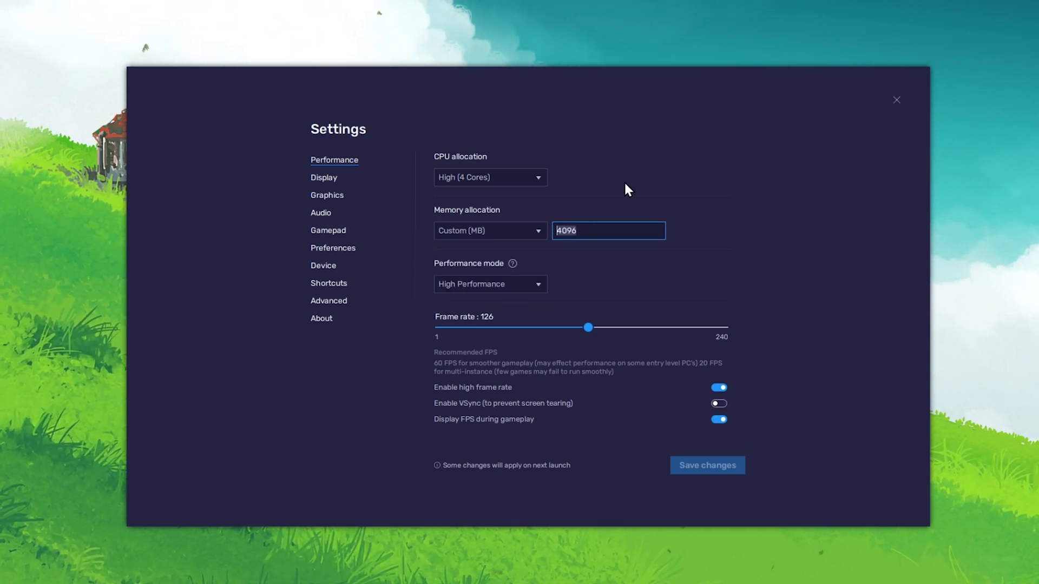
{"action": "type", "text": "1600"}
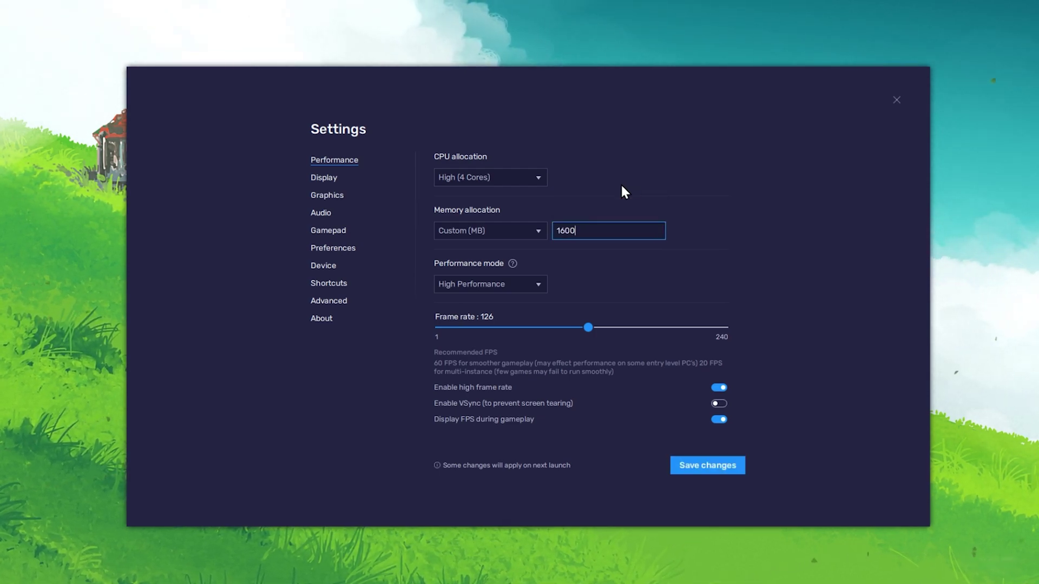
{"action": "left_click", "coordinate": [538, 232]}
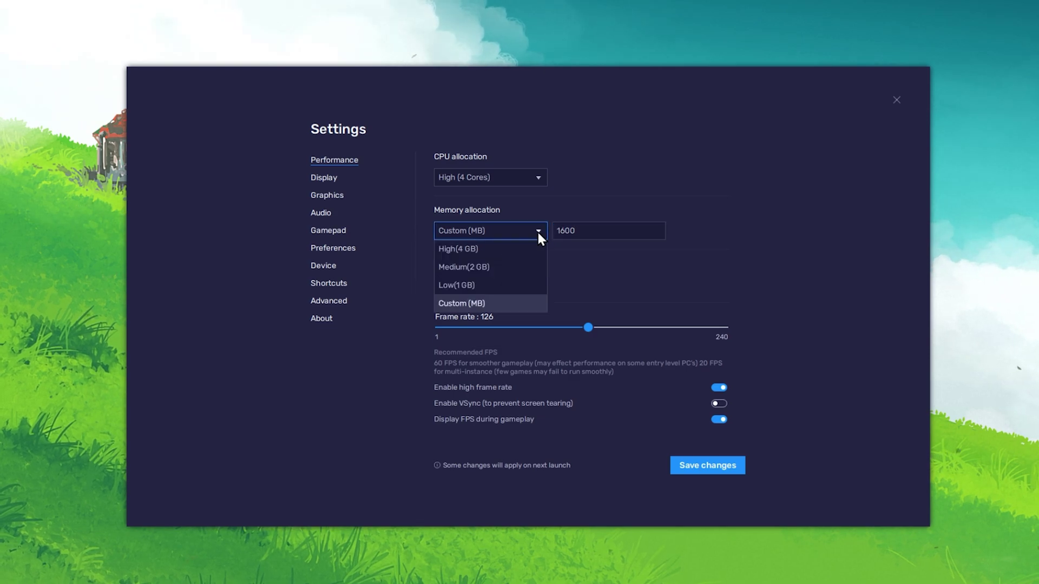
{"action": "left_click", "coordinate": [517, 247]}
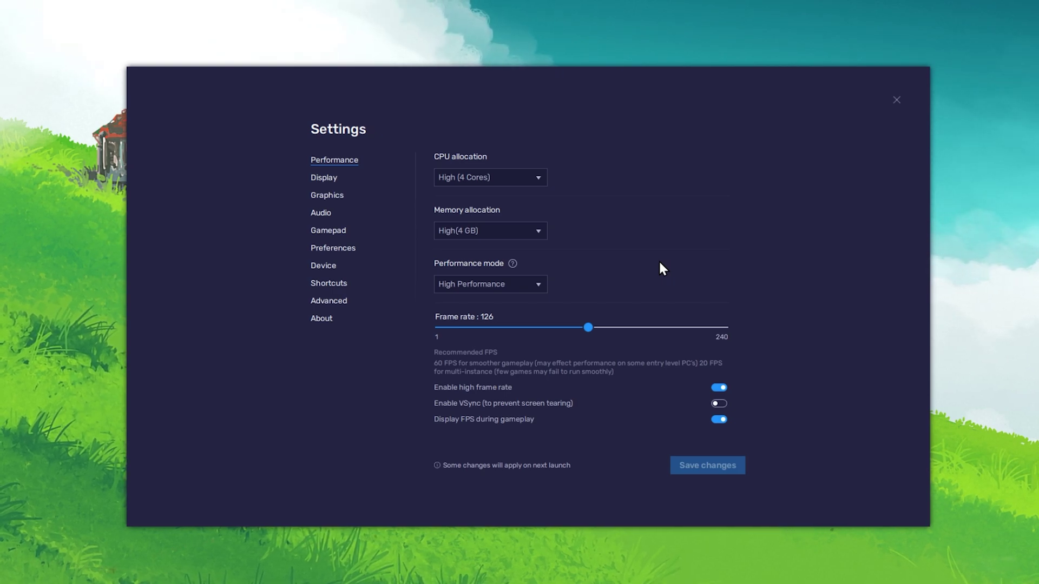
{"action": "key", "text": "super"}
- Launch Task Manager via 'task' search and view the Memory performance page showing 16.0 GB
{"action": "type", "text": "task"}
{"action": "key", "text": "Return"}
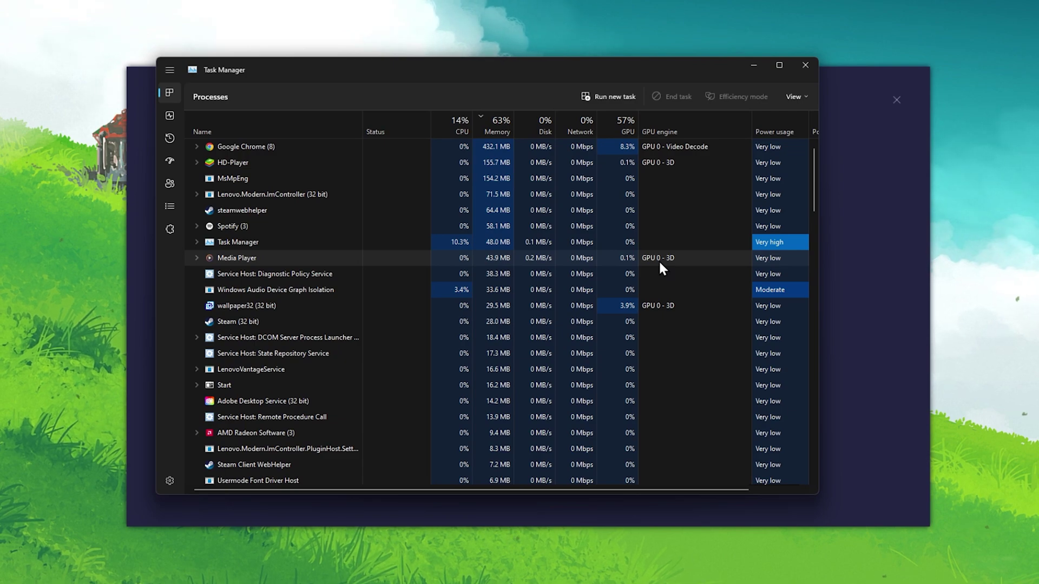
{"action": "left_click", "coordinate": [171, 111]}
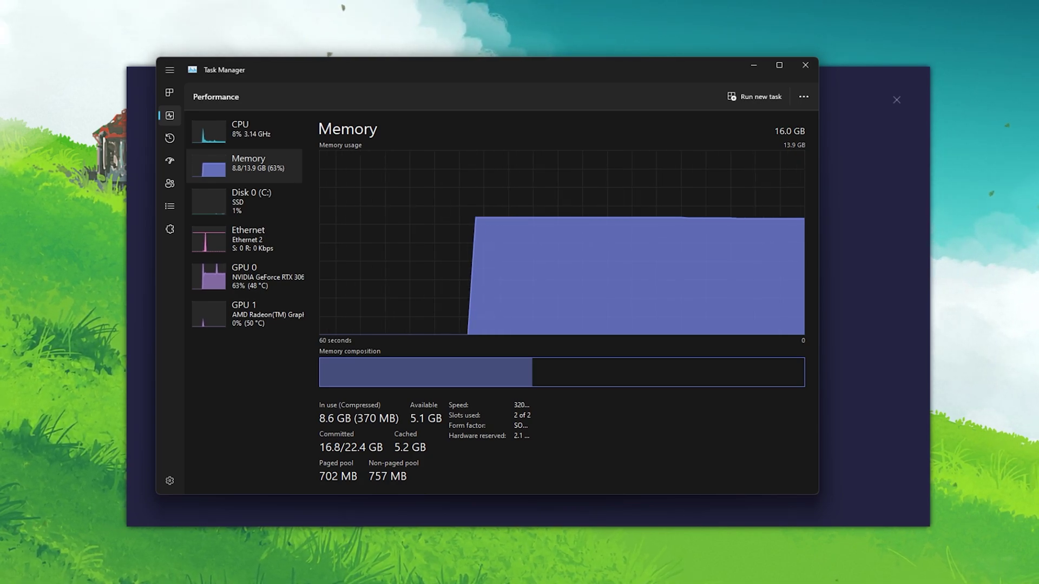
- Close Task Manager and keep BlueStacks Performance mode at High Performance
{"action": "left_click", "coordinate": [809, 65]}
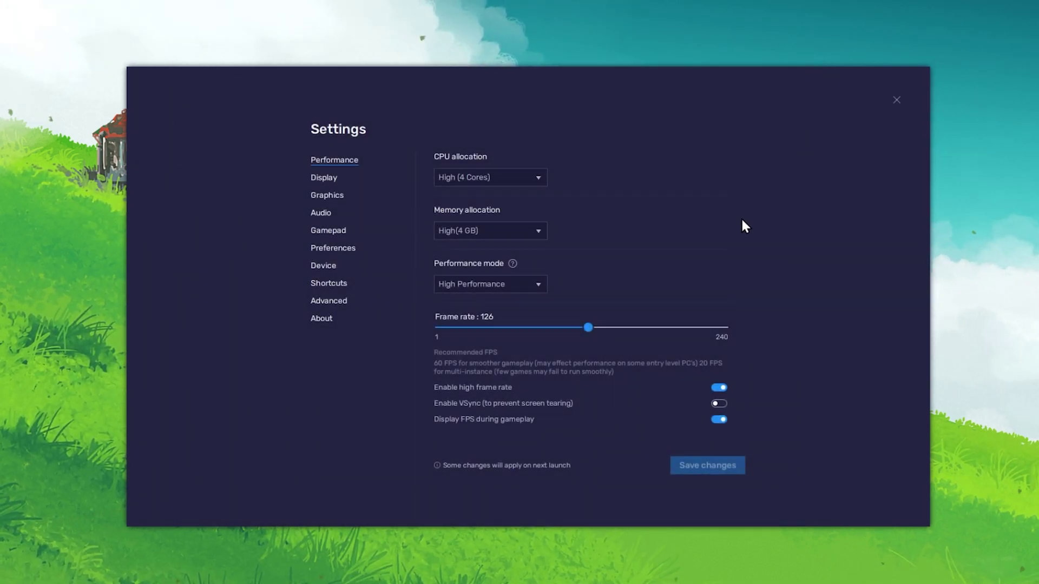
{"action": "left_click", "coordinate": [534, 279]}
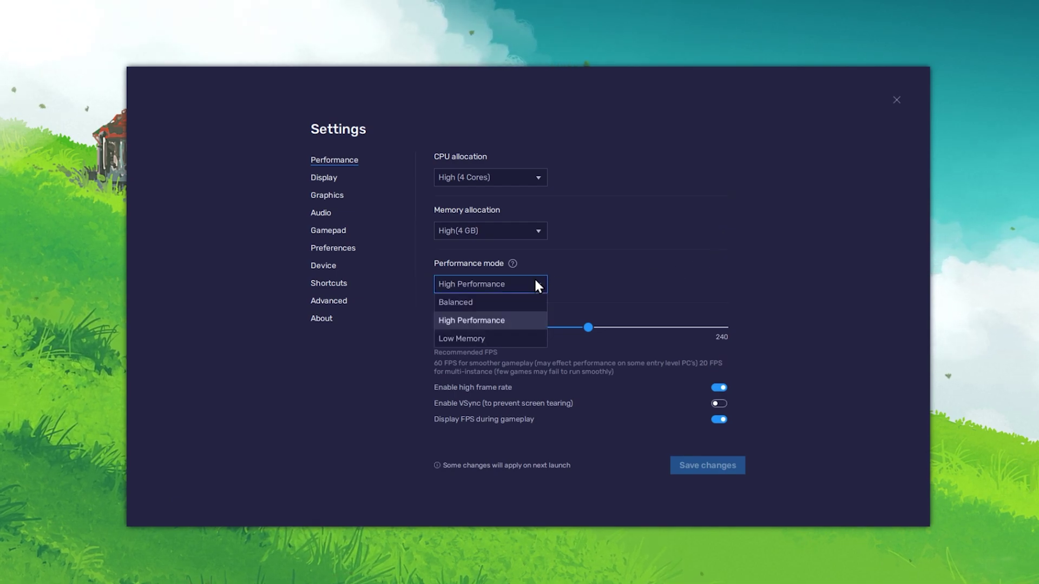
{"action": "left_click", "coordinate": [522, 318]}
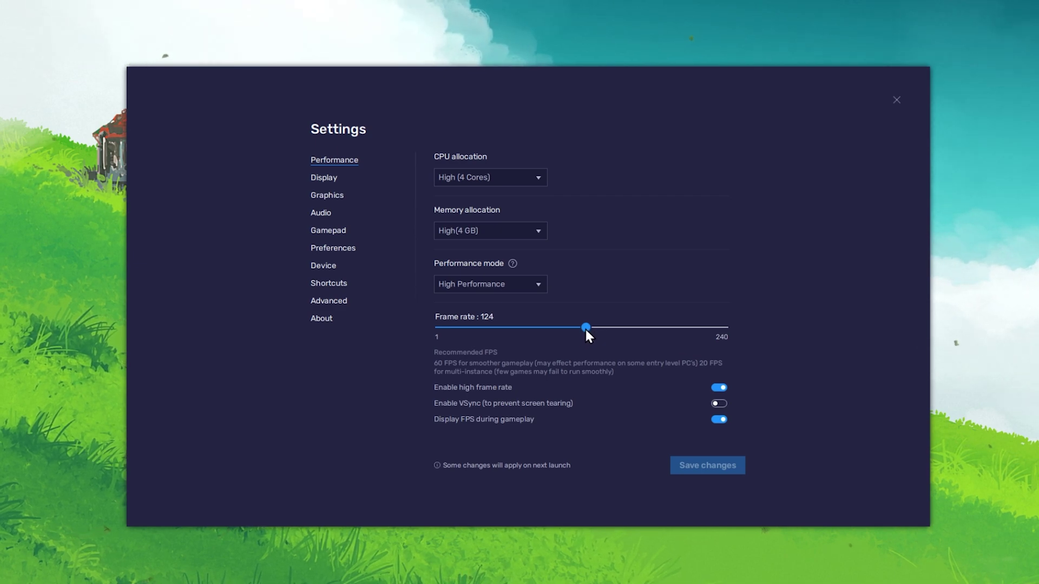
- Trial different frame rates with Enable high frame rate toggled off and back on, then go to Display
{"action": "mouse_move", "coordinate": [587, 328]}
{"action": "left_mouse_down"}
{"action": "mouse_move", "coordinate": [495, 331]}
{"action": "mouse_move", "coordinate": [607, 327]}
{"action": "left_mouse_up"}
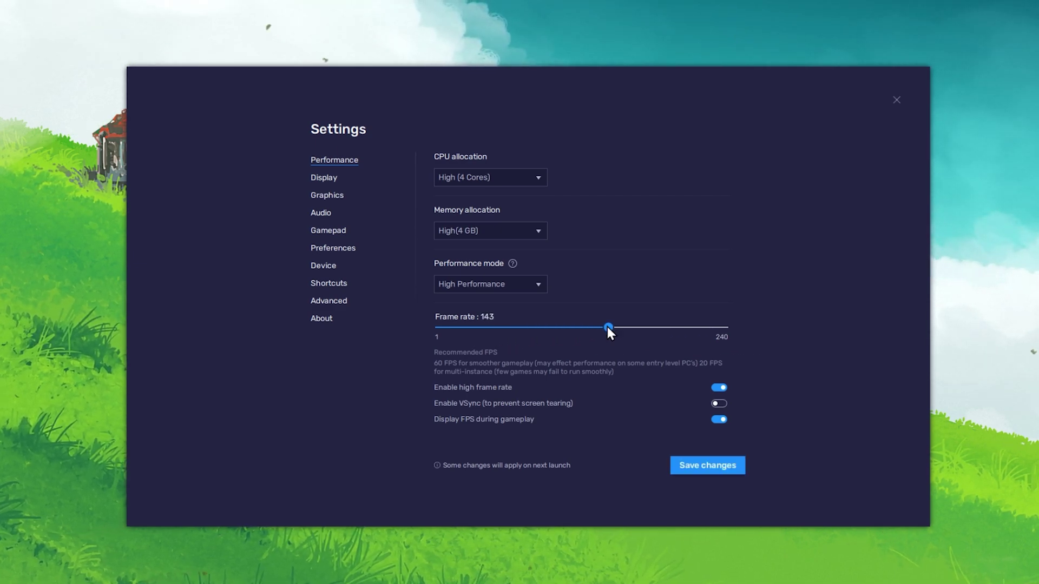
{"action": "left_click", "coordinate": [720, 387]}
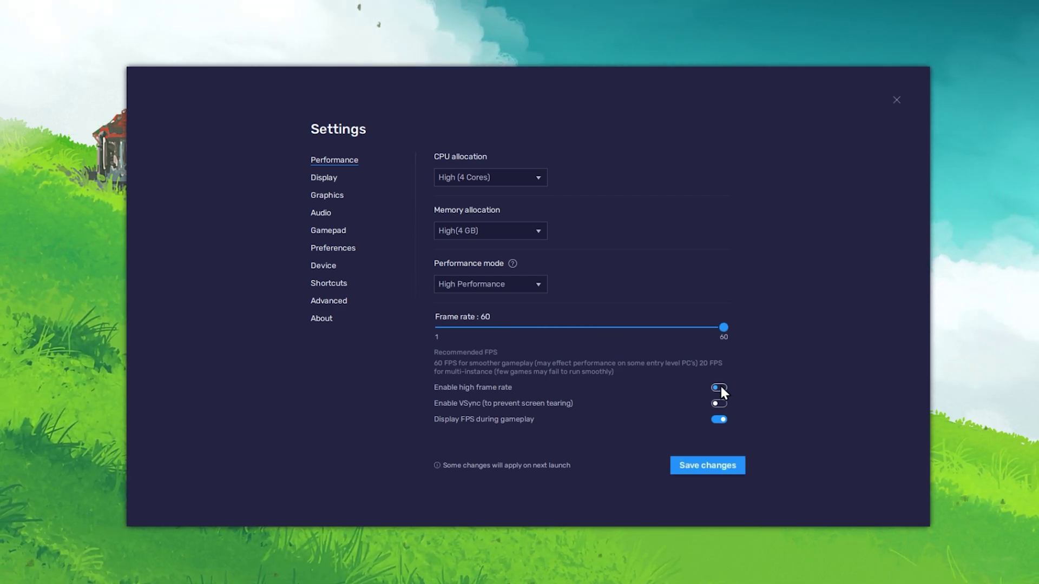
{"action": "left_click", "coordinate": [719, 387]}
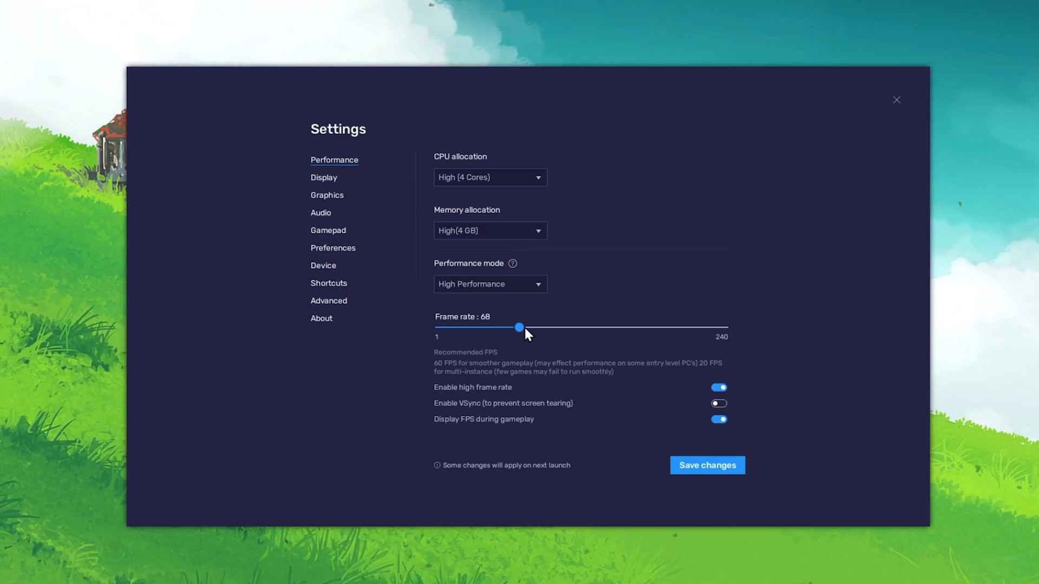
{"action": "left_click_drag", "start_coordinate": [525, 329], "coordinate": [586, 330]}
{"action": "left_click", "coordinate": [326, 178]}
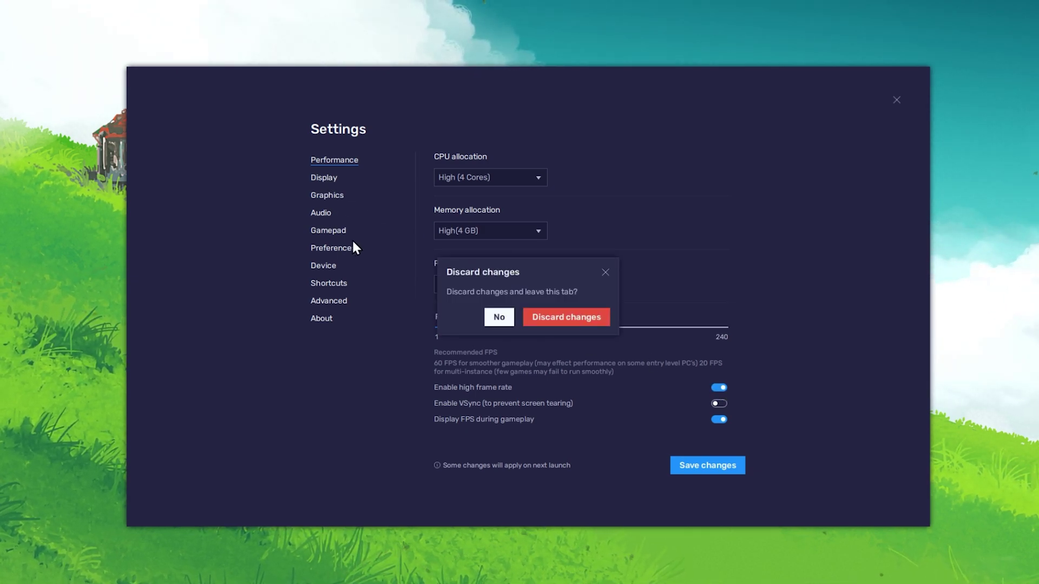
- Discard the unsaved frame rate change and keep the Landscape 1920 x 1080 resolution
{"action": "left_click", "coordinate": [559, 316]}
{"action": "left_click", "coordinate": [536, 178]}
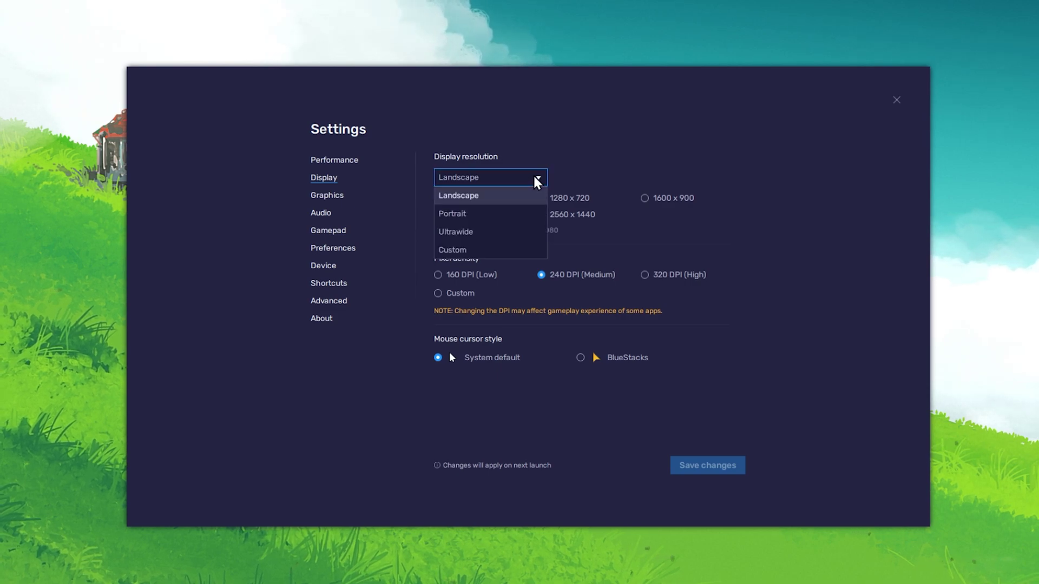
{"action": "left_click", "coordinate": [535, 178]}
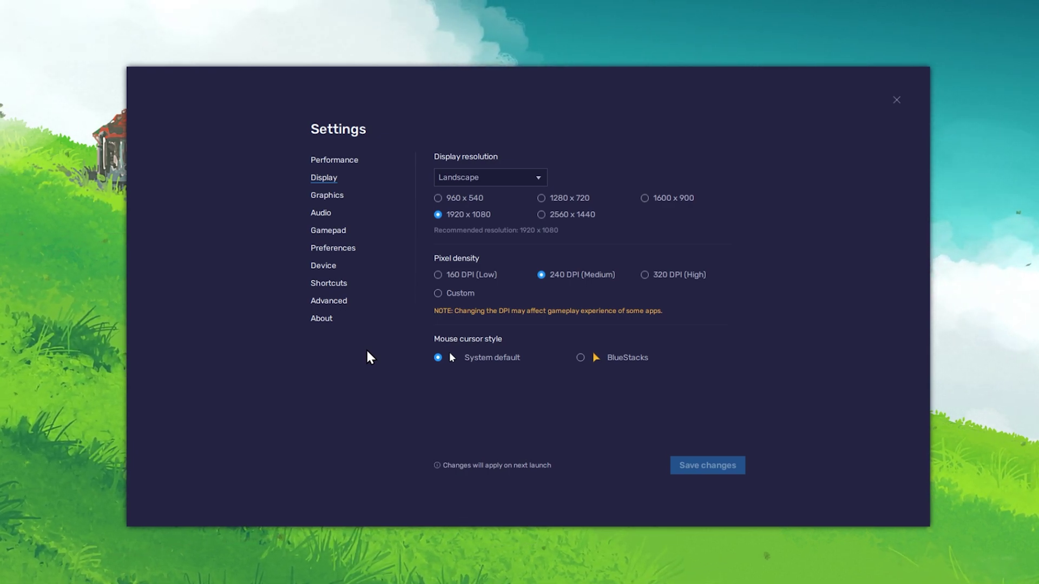
- Check the Graphics page (Performance engine, OpenGL), then close BlueStacks Settings
{"action": "left_click", "coordinate": [330, 197]}
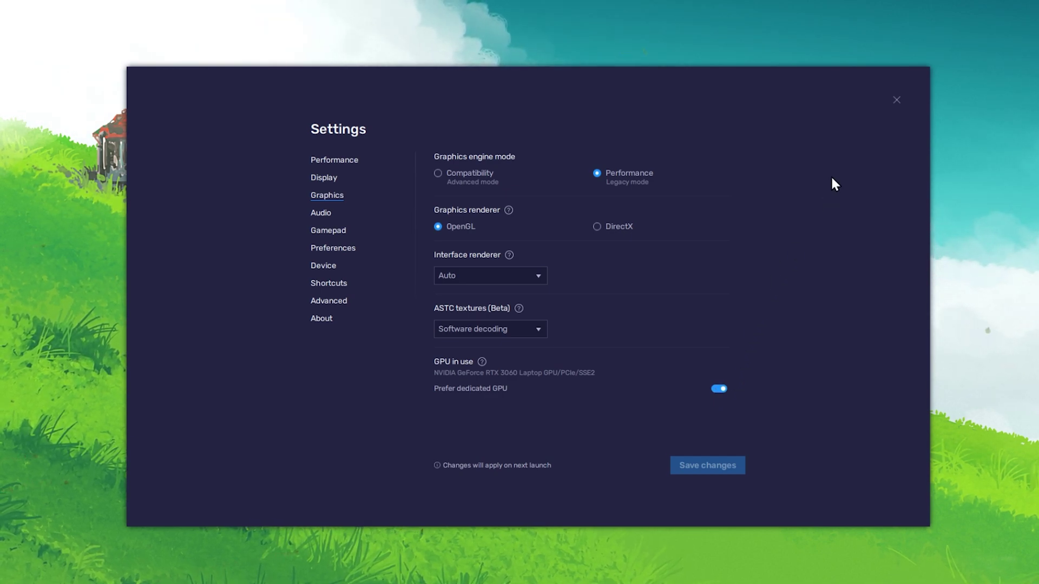
{"action": "left_click", "coordinate": [895, 100]}
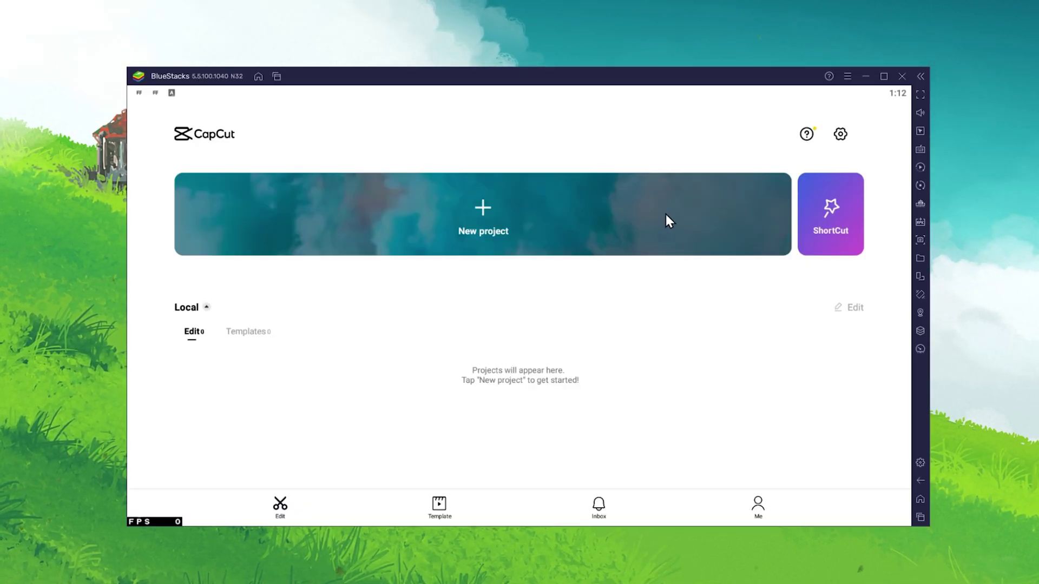
- Import the keyboard photo into a new CapCut project and show the transition choices after the clip
{"action": "left_click", "coordinate": [490, 214]}
{"action": "left_click", "coordinate": [205, 209]}
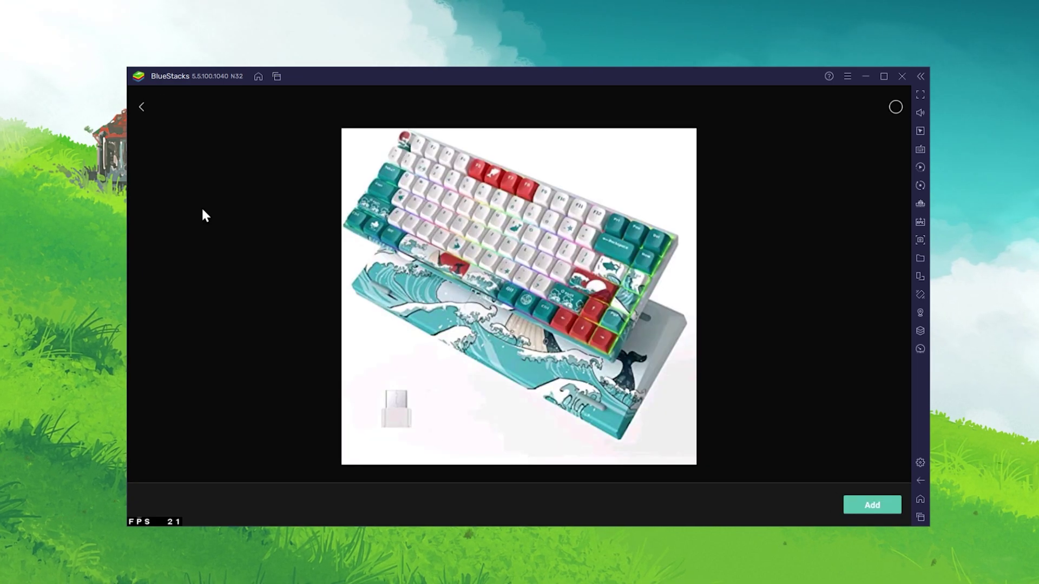
{"action": "left_click", "coordinate": [869, 504]}
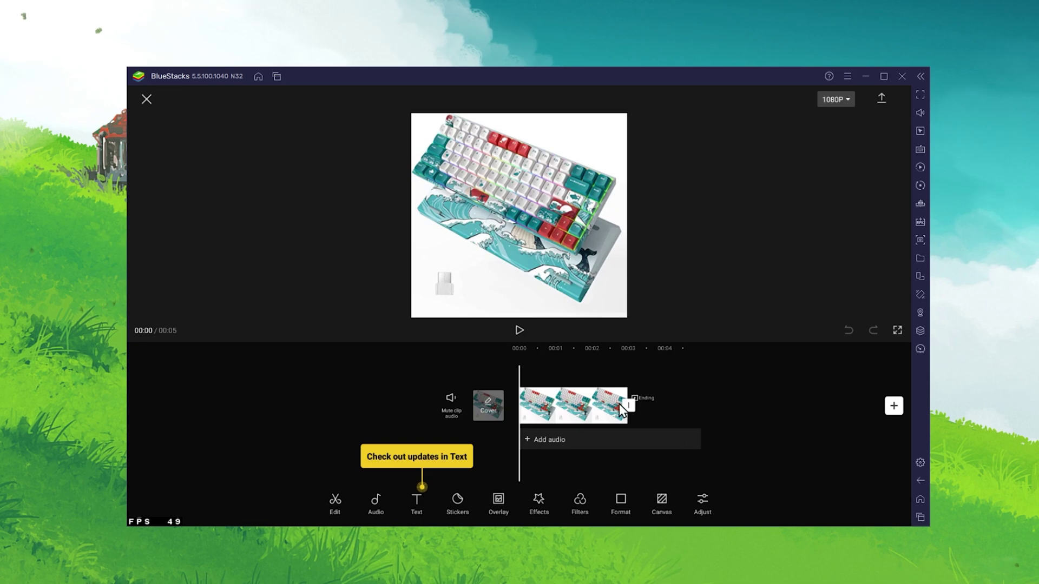
{"action": "left_click_drag", "start_coordinate": [558, 411], "coordinate": [490, 411]}
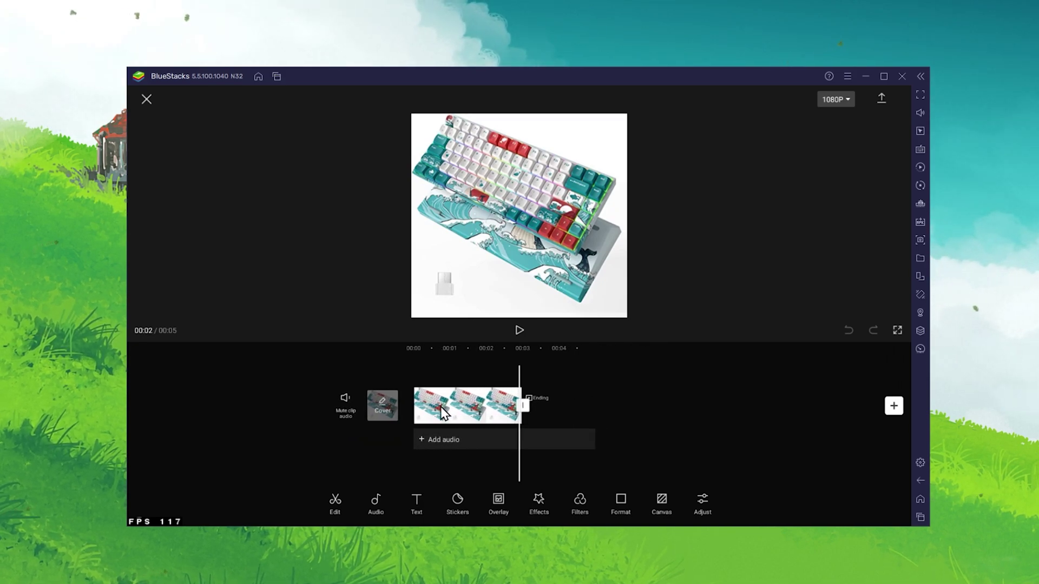
{"action": "left_click", "coordinate": [528, 400]}
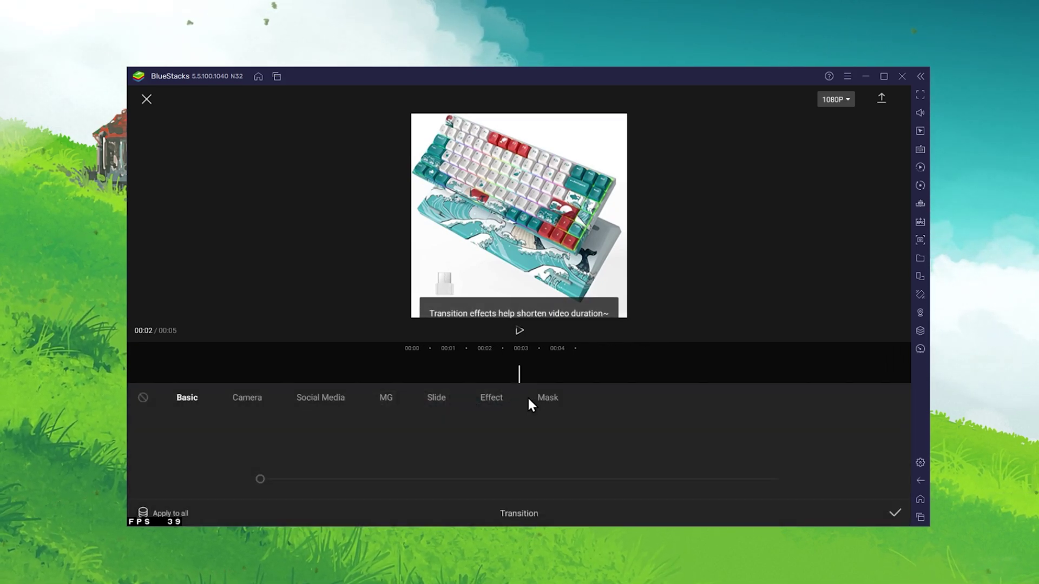